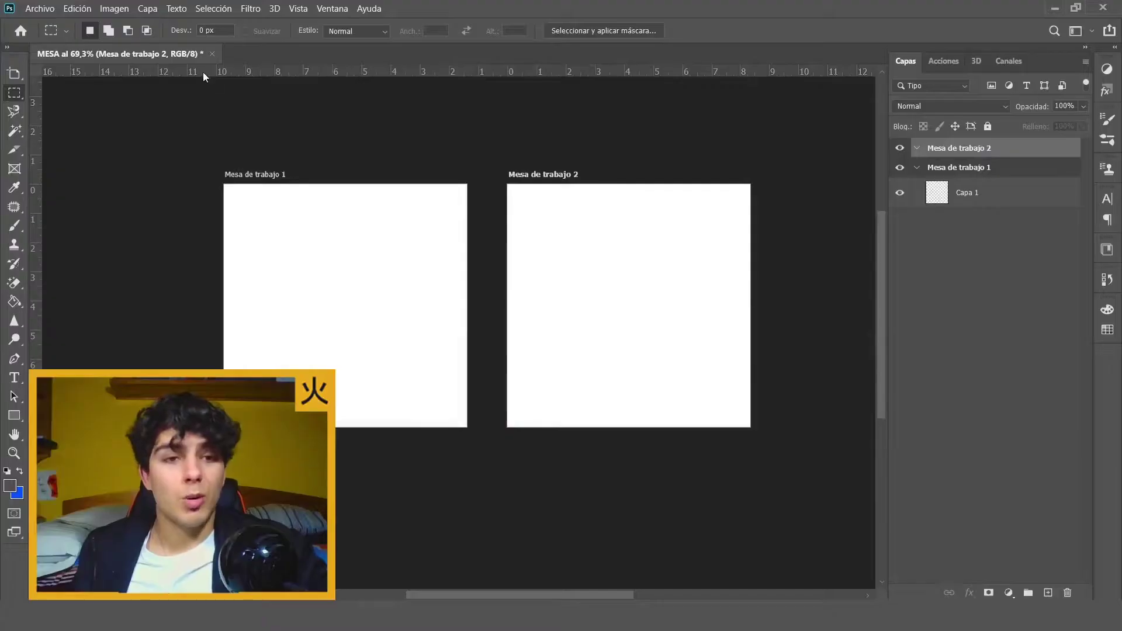
# - Draw and clear a marquee across both artboards, then target Capa 1 in Mesa de trabajo 1
pyautogui.moveTo(286, 201); pyautogui.dragTo(839, 535)
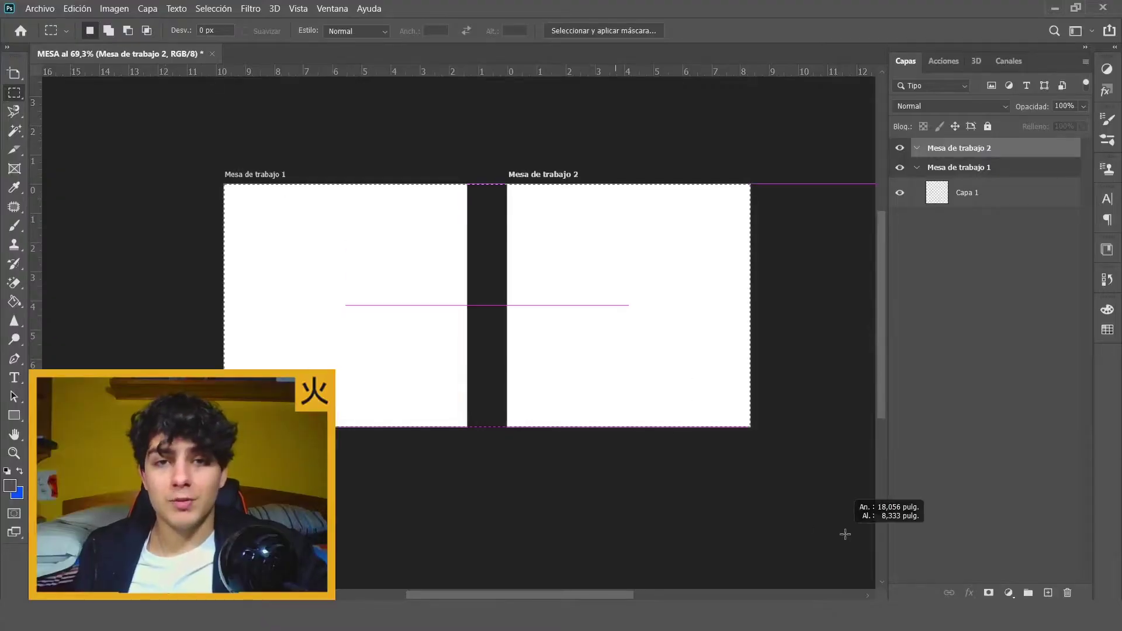
pyautogui.click(736, 503)
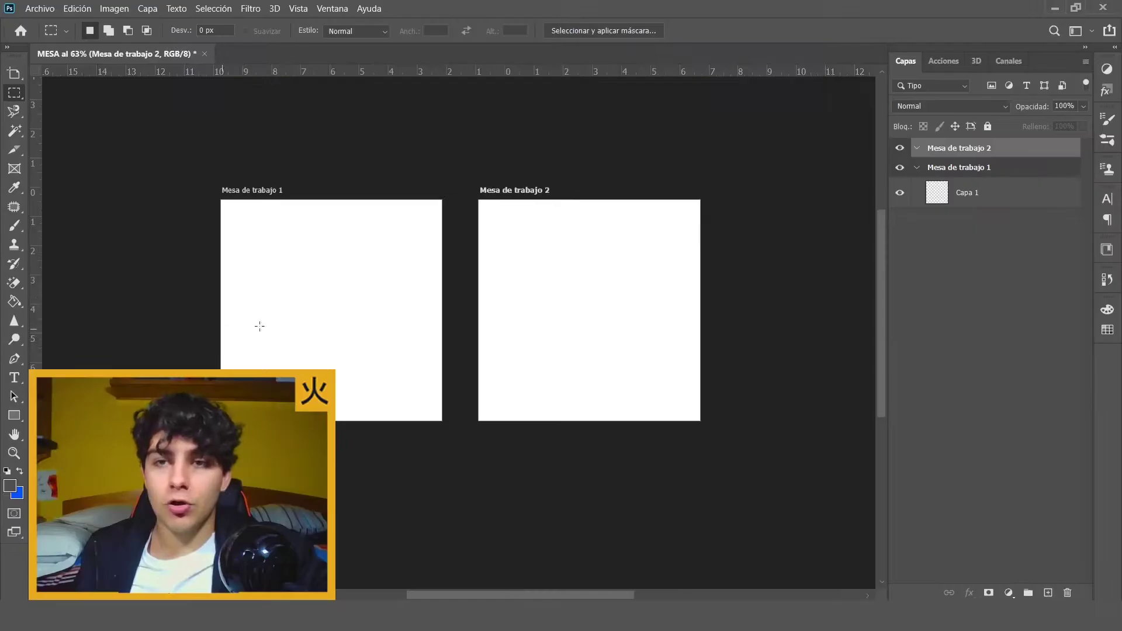
pyautogui.click(994, 197)
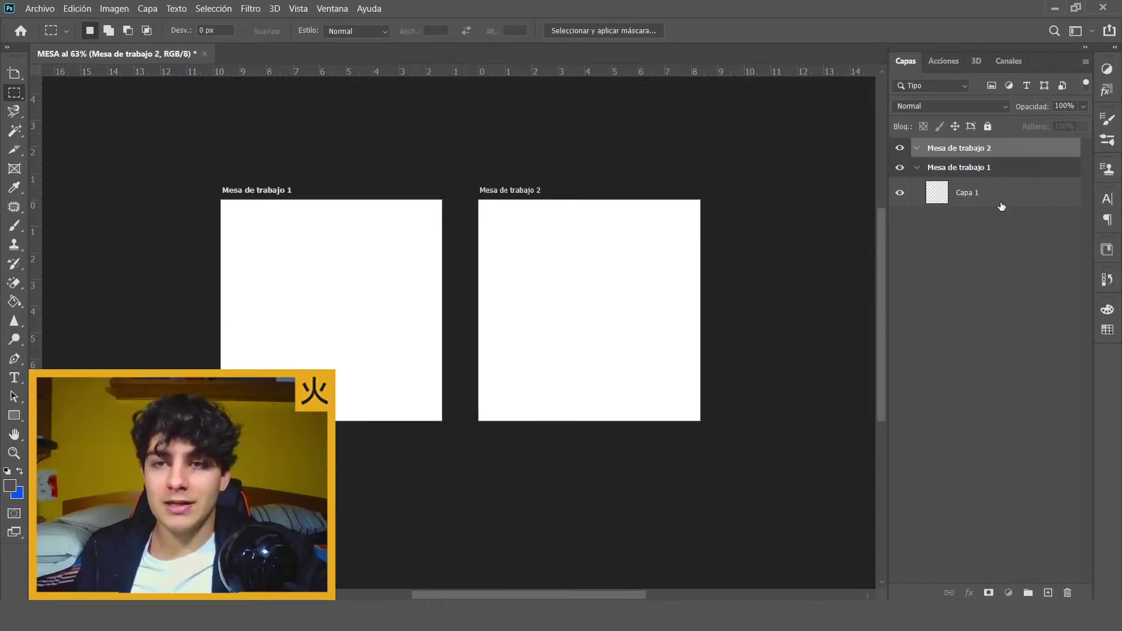
# - Paint Bucket-fill Mesa de trabajo 1 blue, then add an empty layer to Mesa de trabajo 2
pyautogui.click(15, 301)
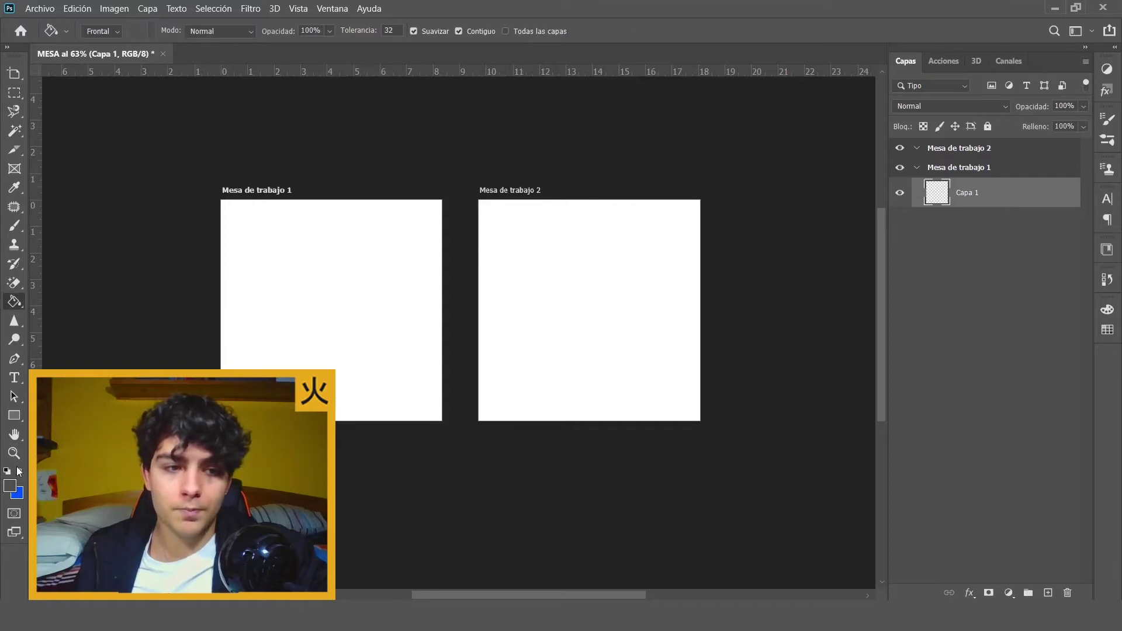
pyautogui.click(418, 306)
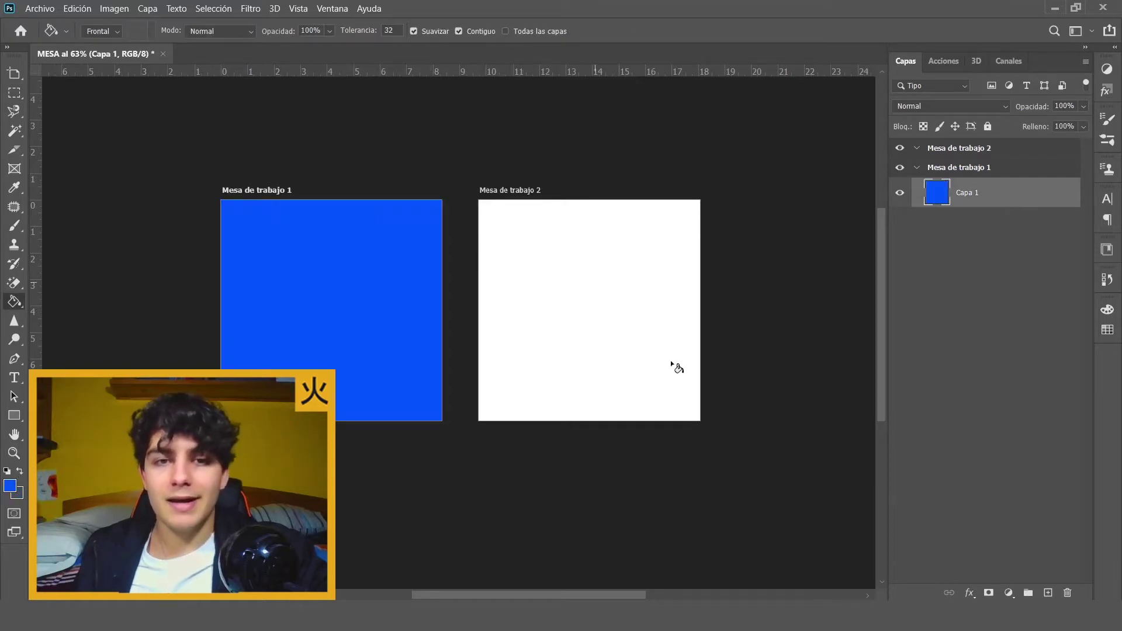
pyautogui.click(943, 148)
pyautogui.click(1051, 592)
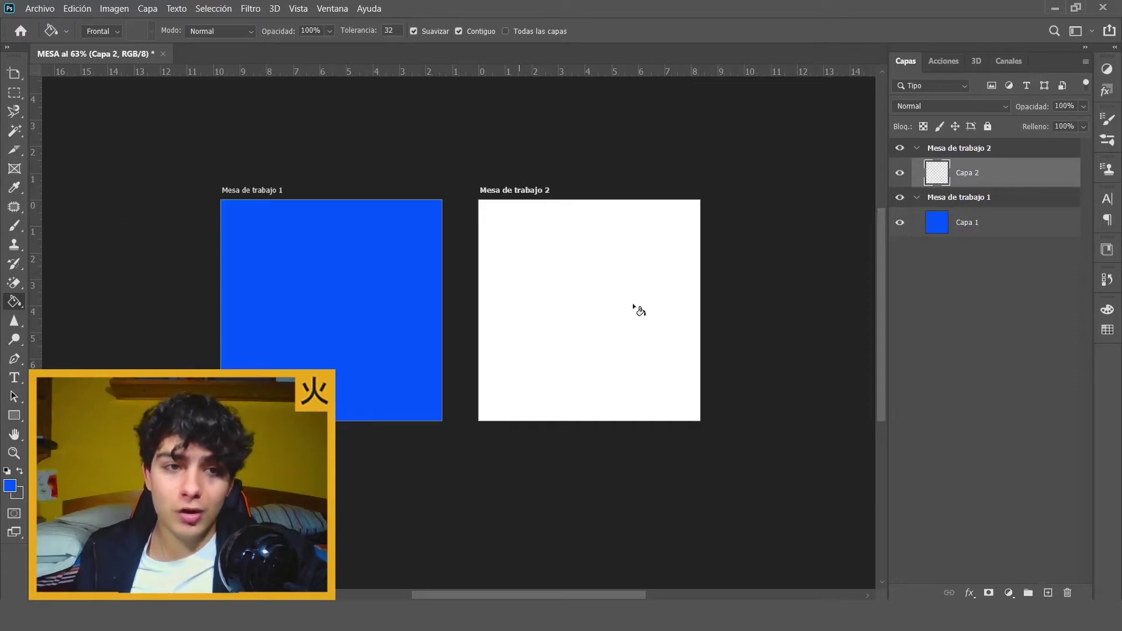
# - Scroll the view up and down to inspect the artboards
pyautogui.scroll(2, 225, 213)
pyautogui.scroll(2, 100, 200)
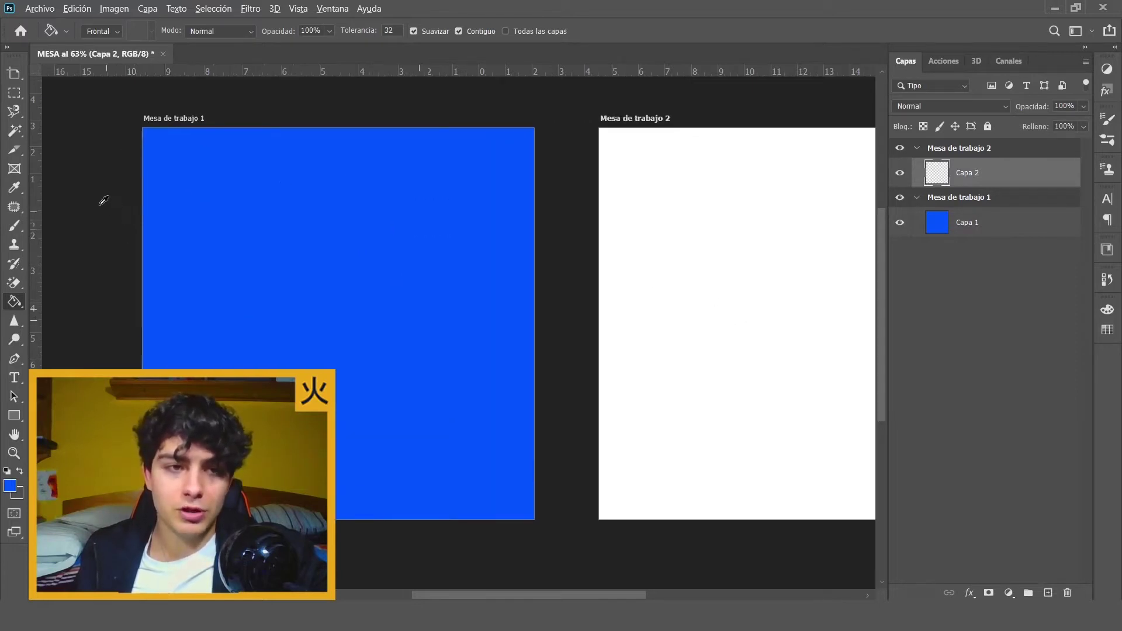
pyautogui.scroll(2, 238, 213)
pyautogui.scroll(-2, 675, 261)
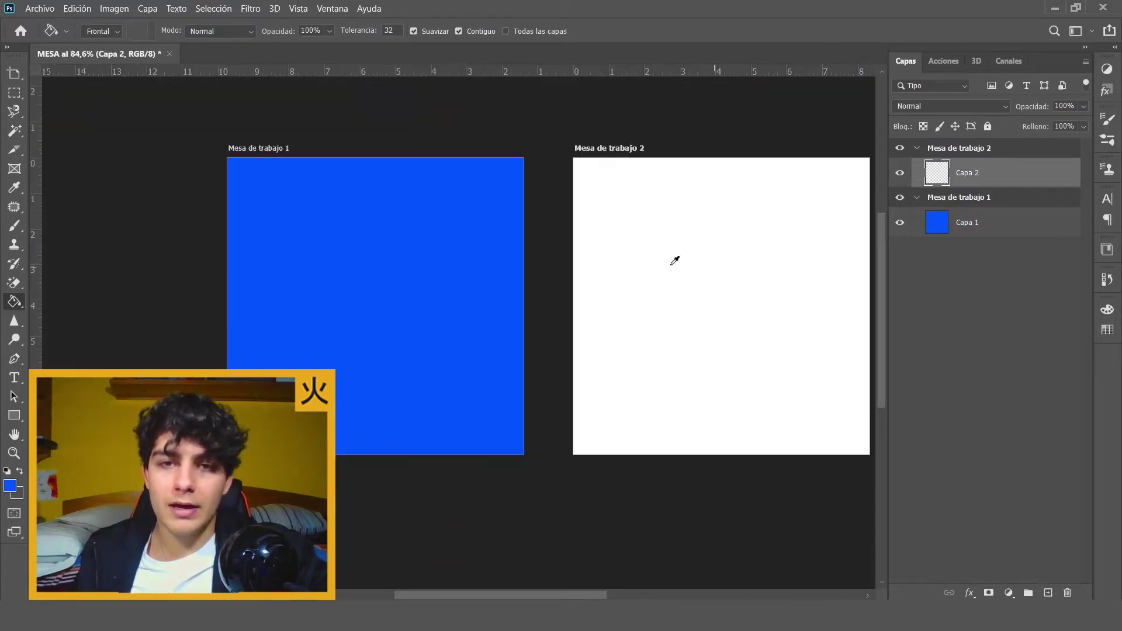
pyautogui.scroll(1, 232, 279)
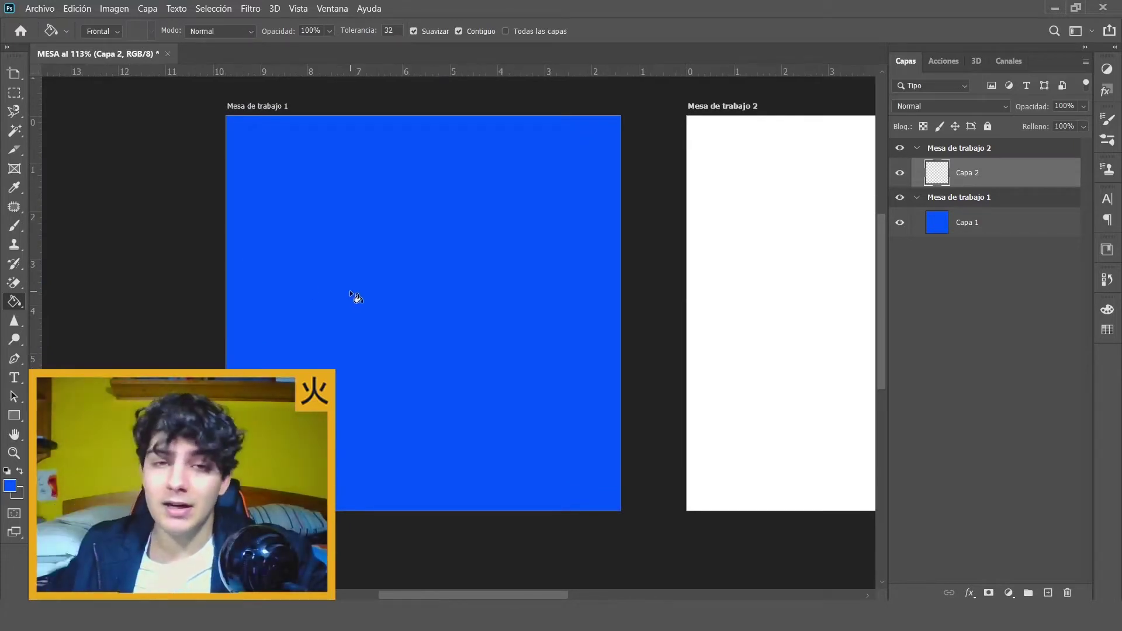
pyautogui.scroll(-1, 350, 291)
pyautogui.scroll(-1, 355, 297)
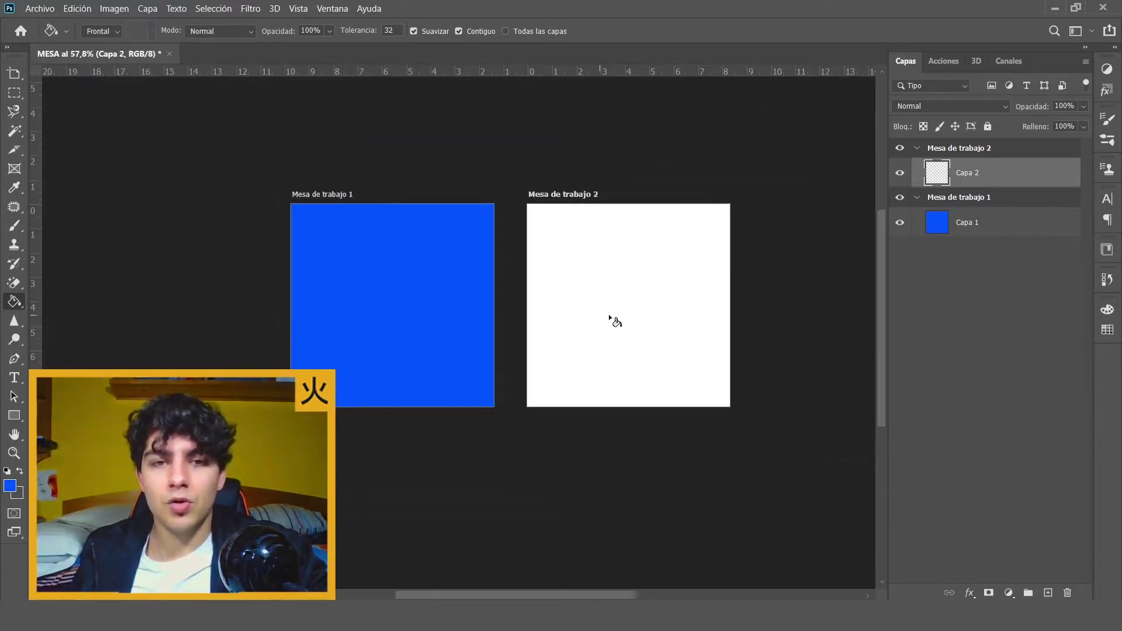
pyautogui.scroll(-1, 573, 257)
pyautogui.scroll(1, 616, 318)
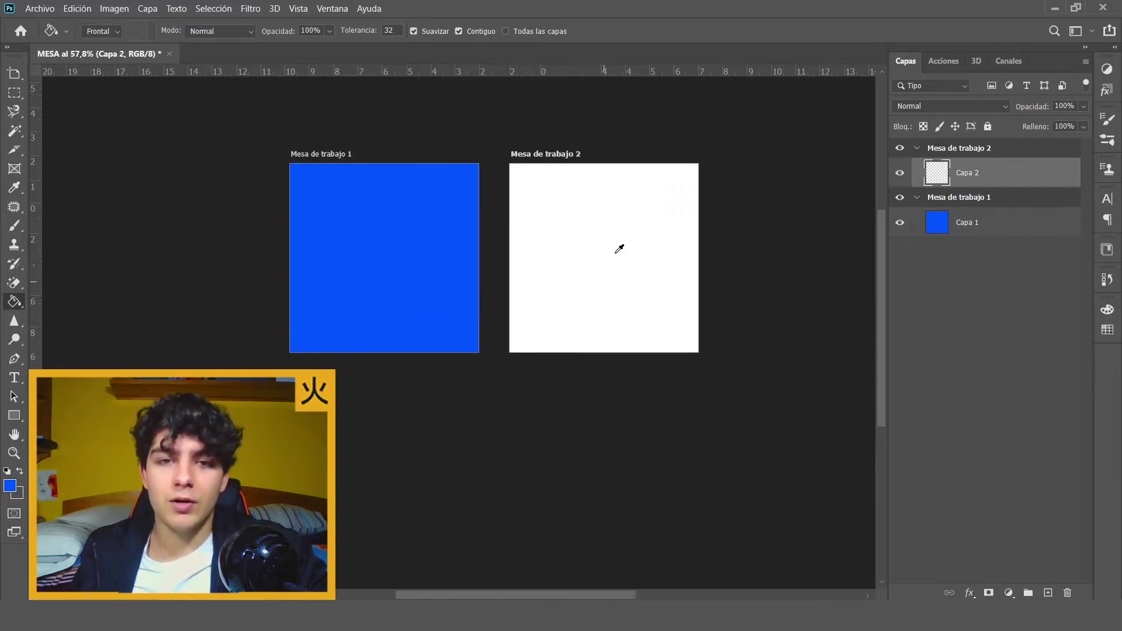
pyautogui.scroll(1, 541, 171)
pyautogui.scroll(1, 366, 292)
pyautogui.scroll(-1, 491, 234)
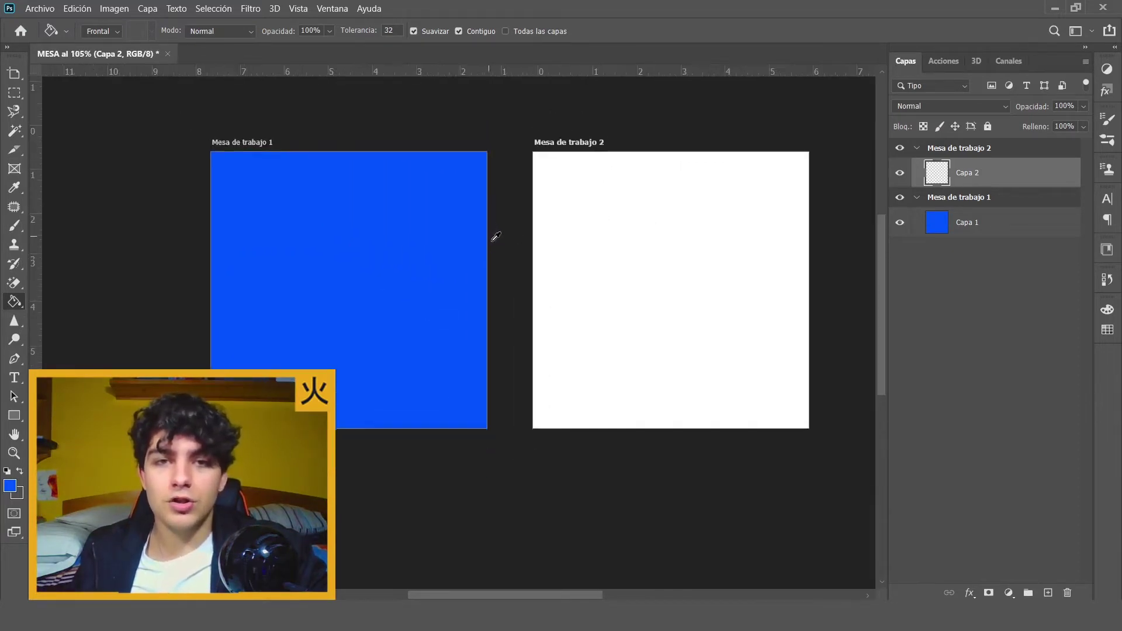
pyautogui.scroll(-1, 491, 234)
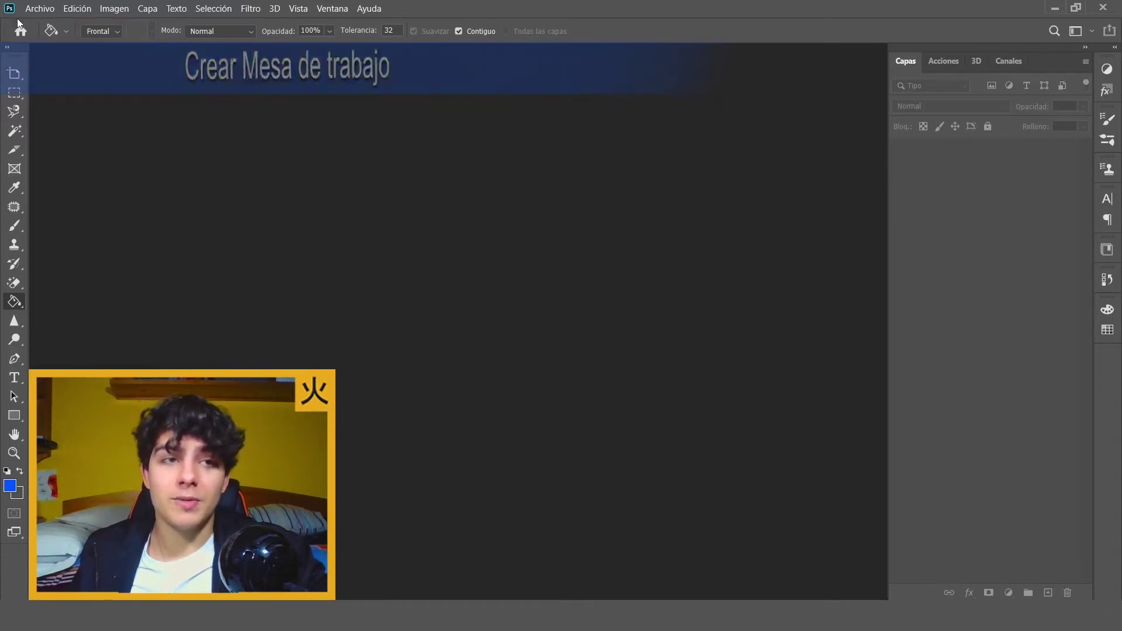
# - Create a new document from the 600 x 600 px preset with Mesas de trabajo enabled
pyautogui.click(39, 8)
pyautogui.click(36, 21)
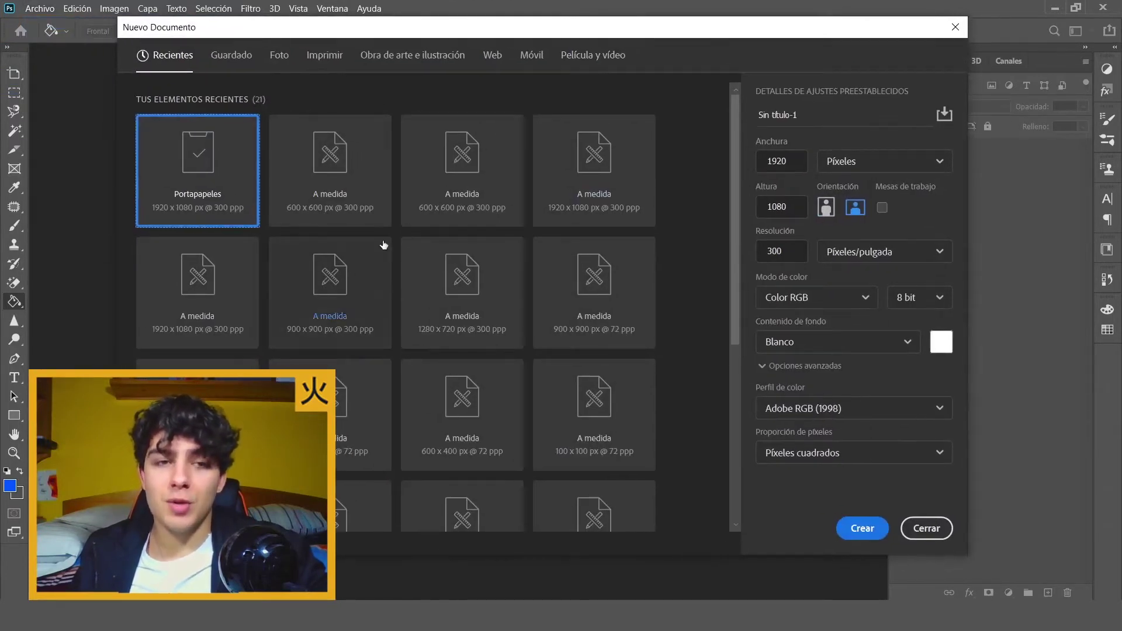
pyautogui.click(366, 183)
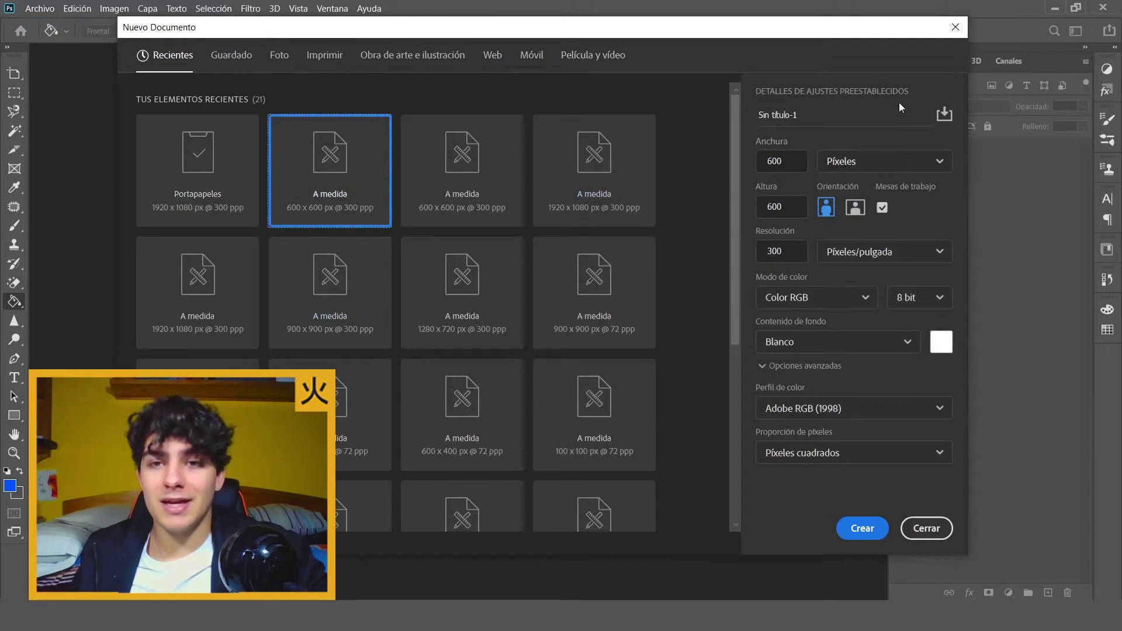
pyautogui.click(883, 209)
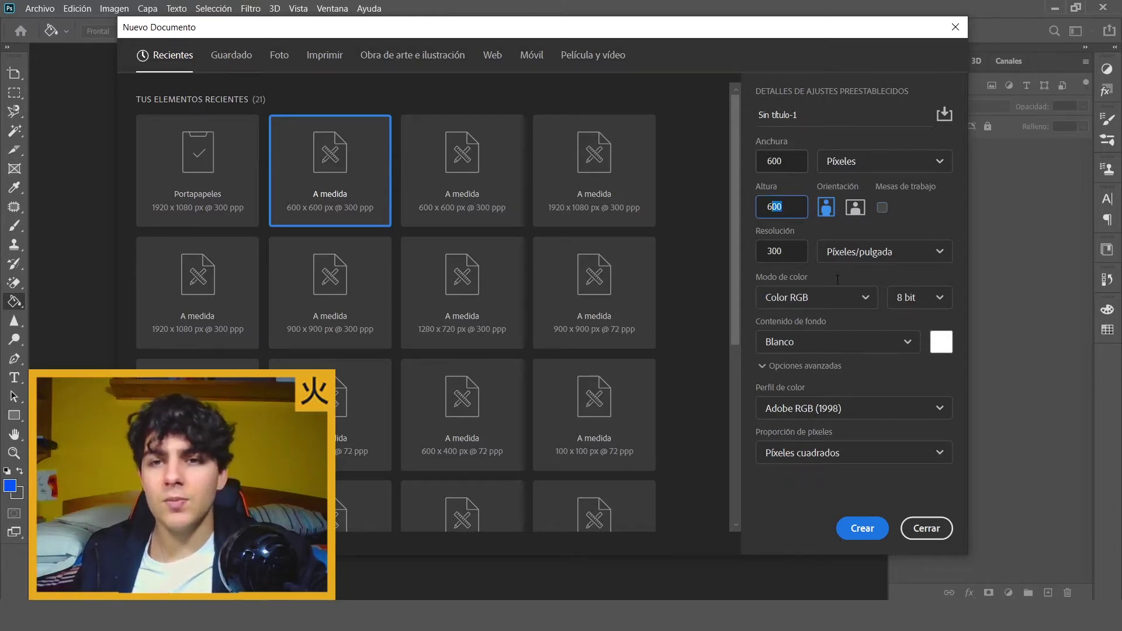
pyautogui.click(884, 206)
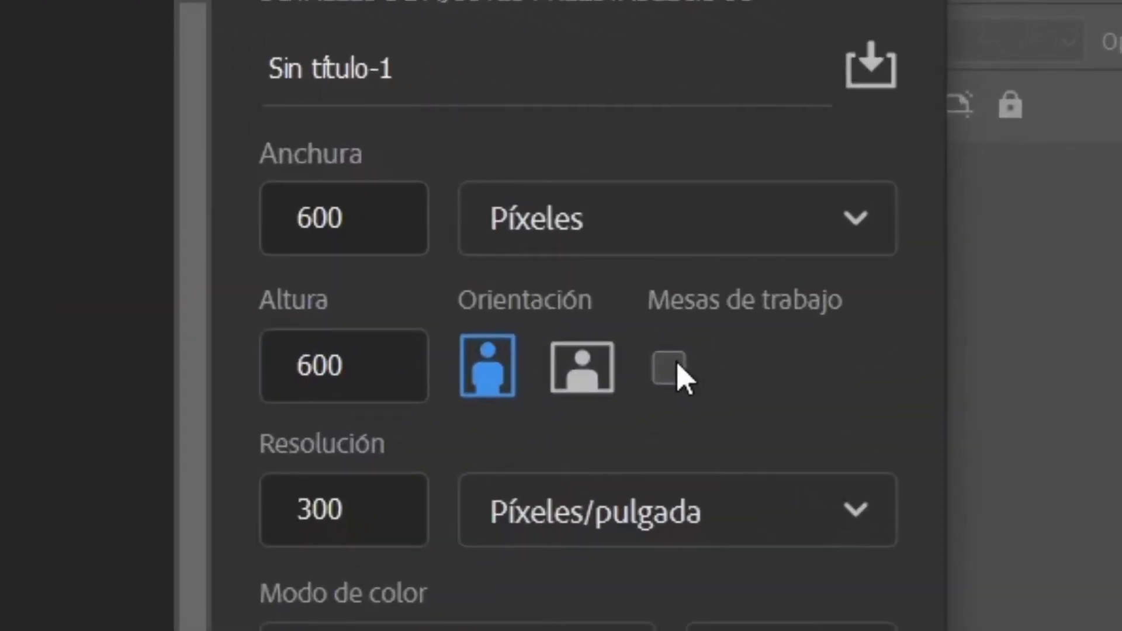
pyautogui.click(677, 367)
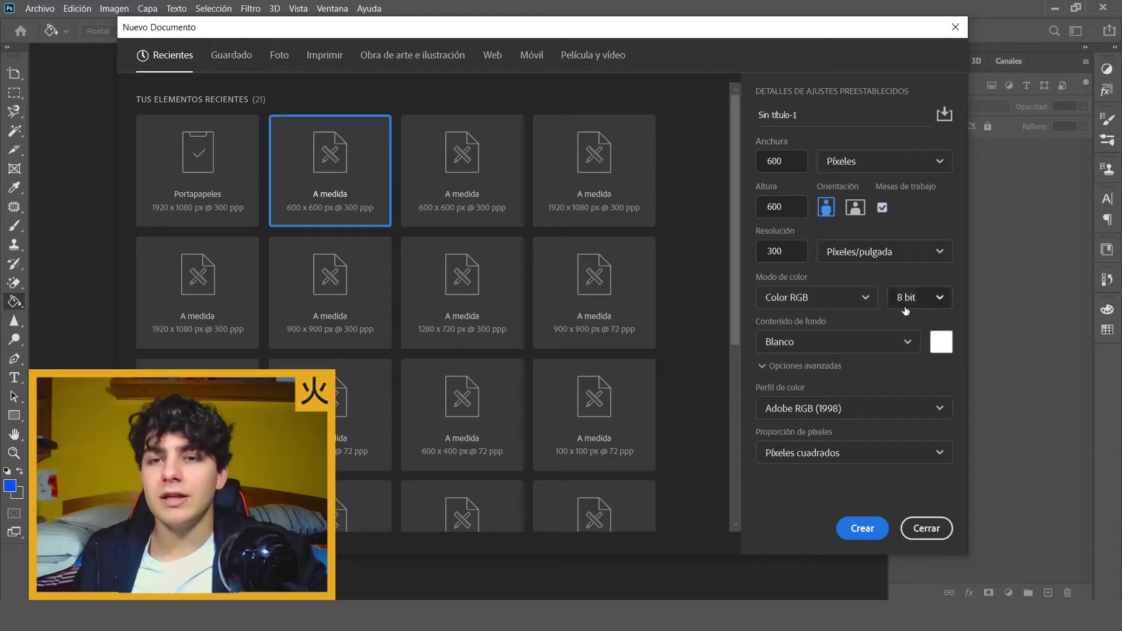
pyautogui.click(863, 529)
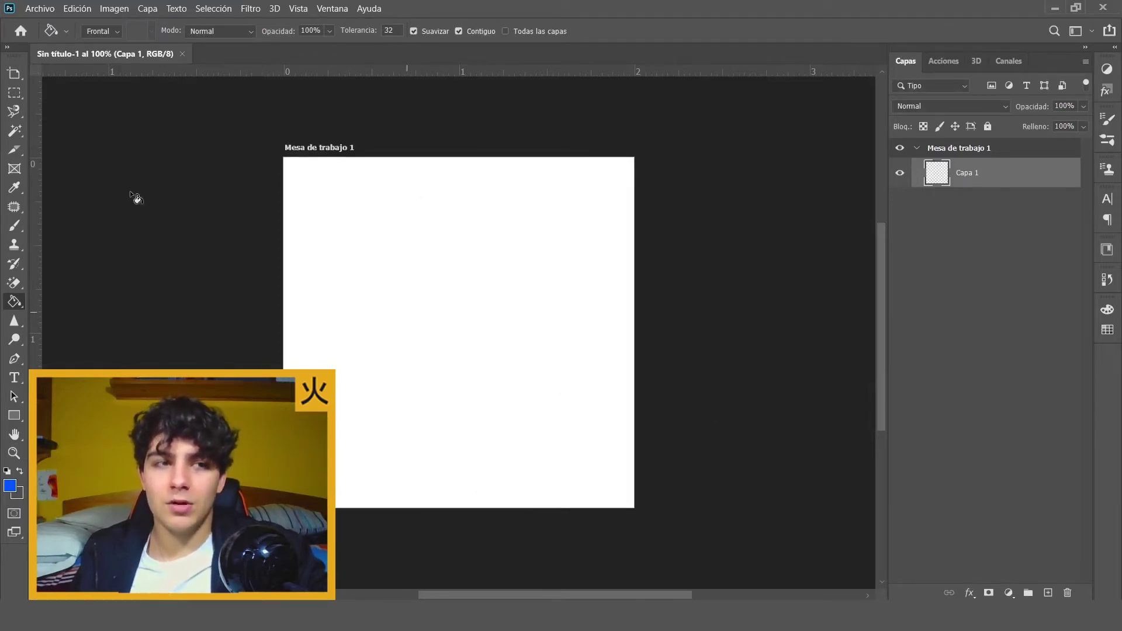
# - Switch from the Move tool to the Artboard tool
pyautogui.rightClick(14, 73)
pyautogui.click(36, 76)
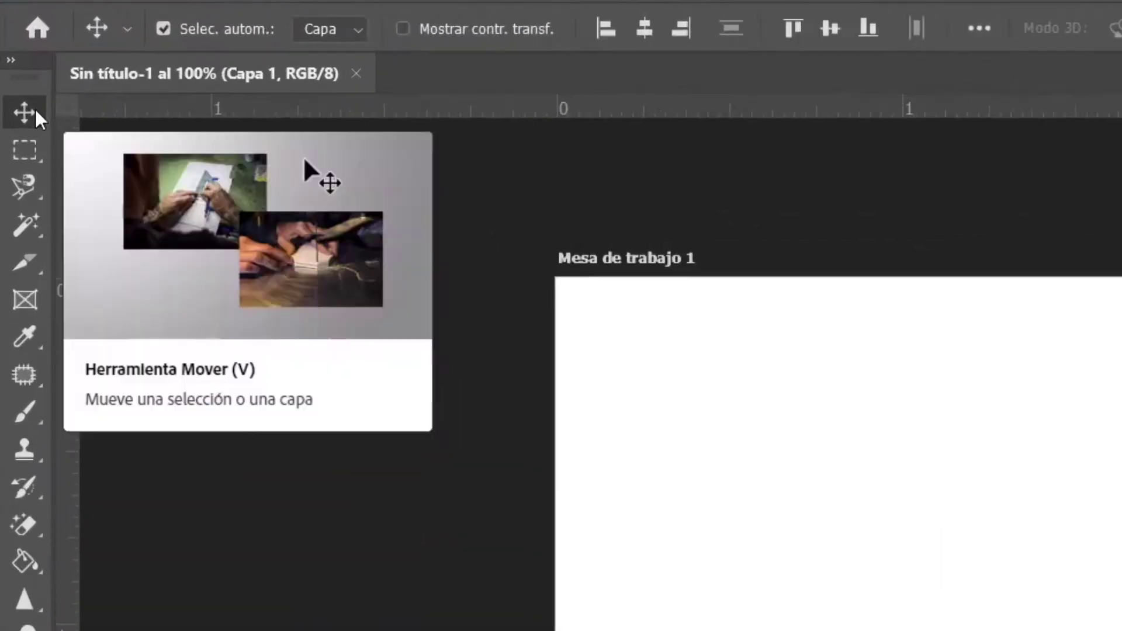
pyautogui.rightClick(16, 75)
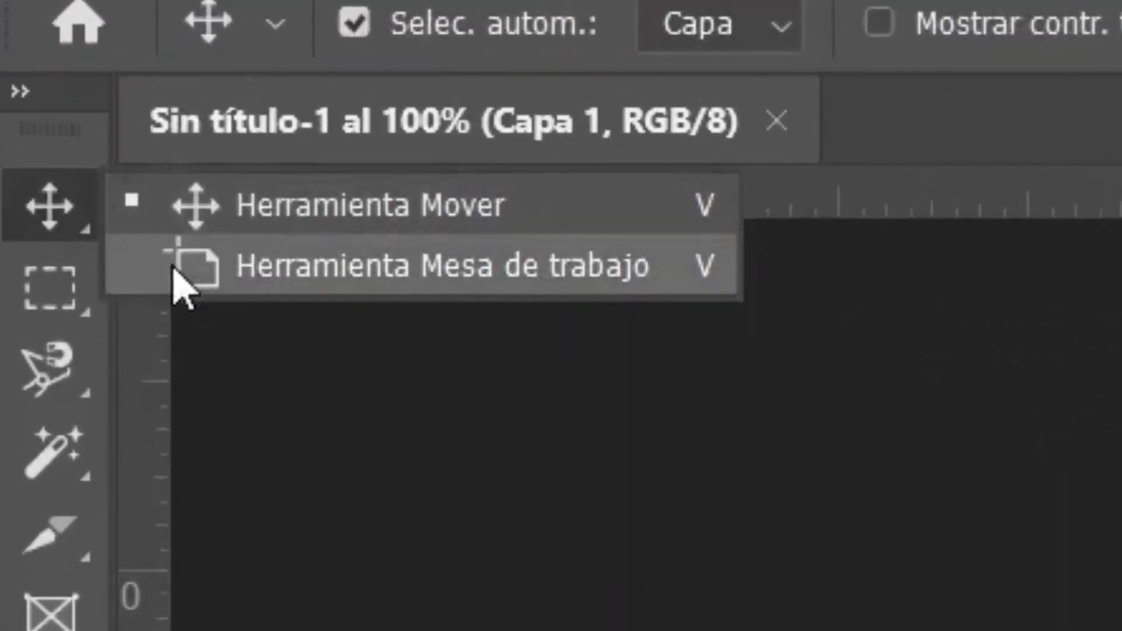
pyautogui.click(186, 286)
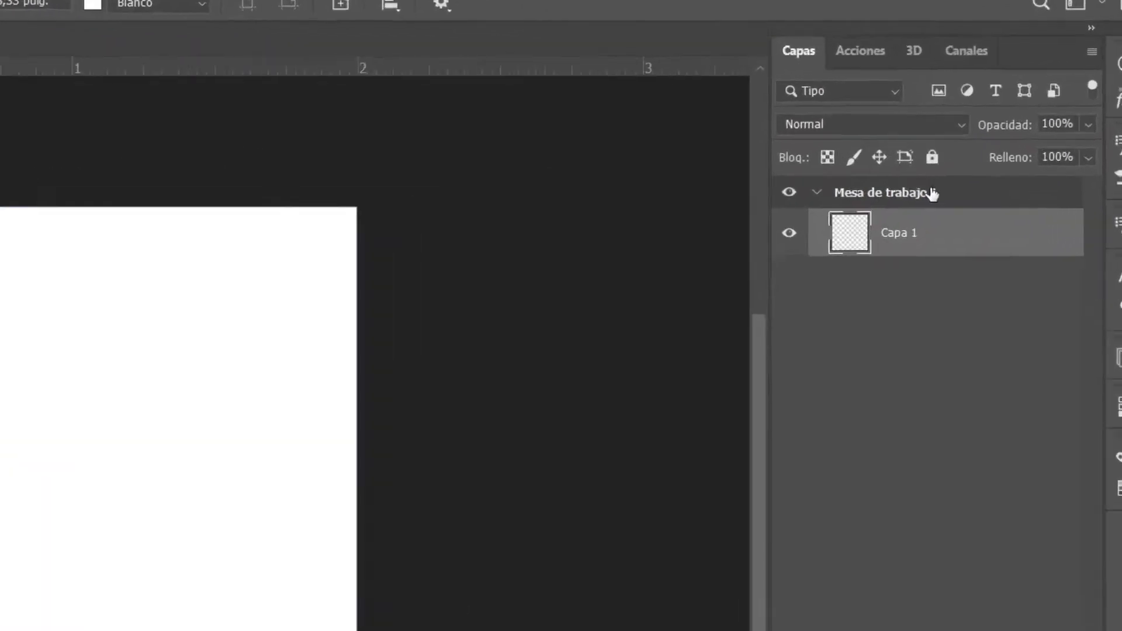
# - Select the 2 x 2 in Mesa de trabajo 1, collapse its contents, and zoom out
pyautogui.click(987, 149)
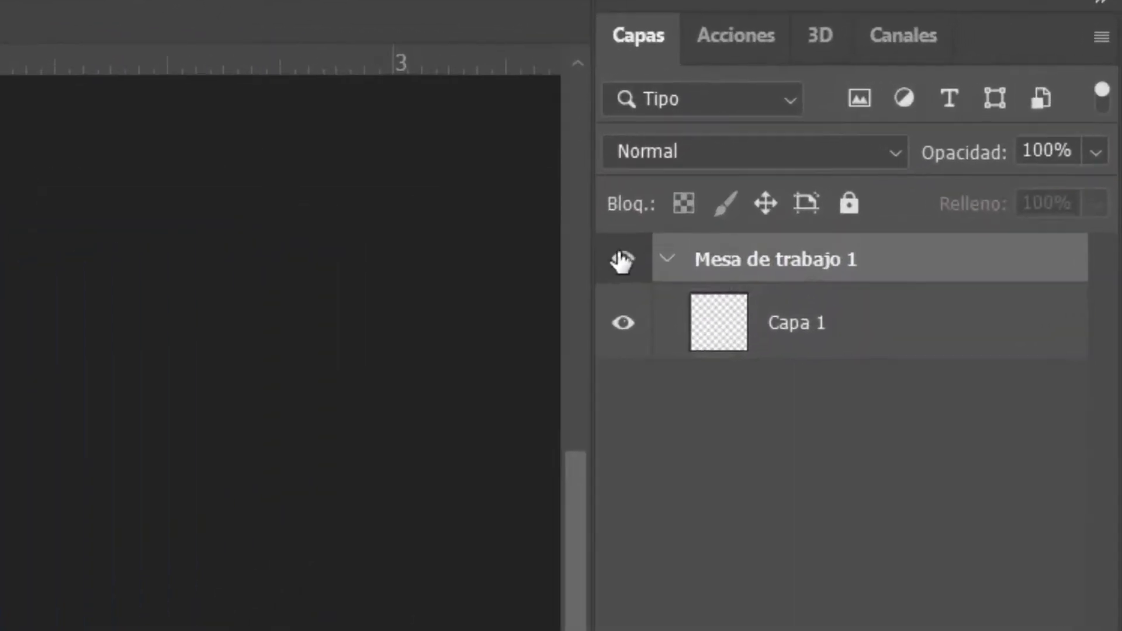
pyautogui.click(917, 148)
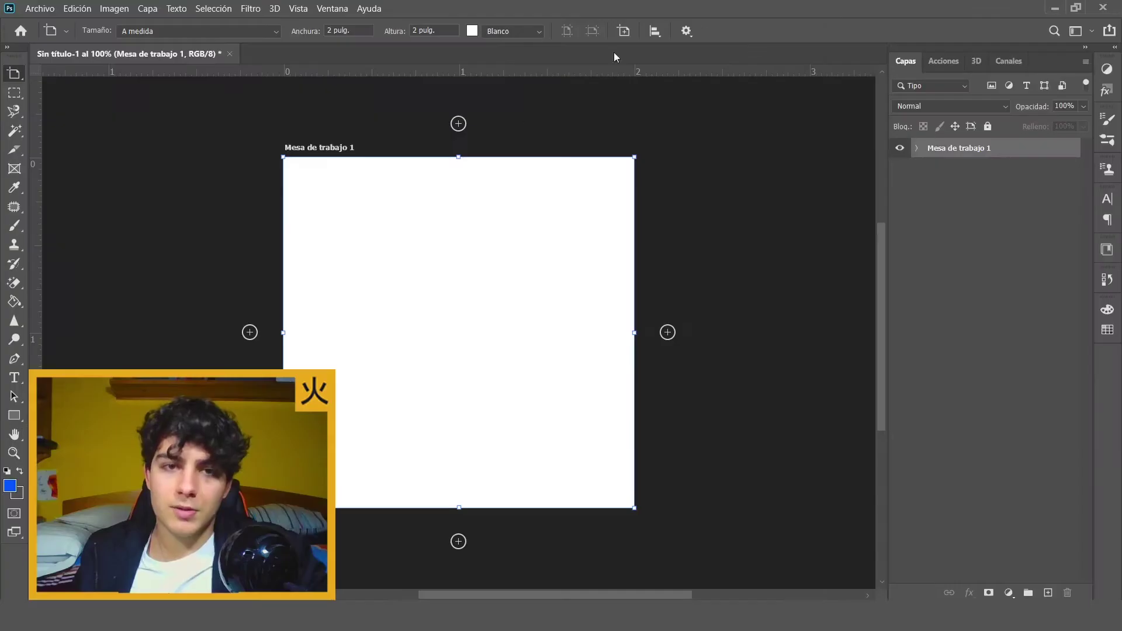
pyautogui.scroll(-2, 439, 281)
pyautogui.scroll(-2, 439, 281)
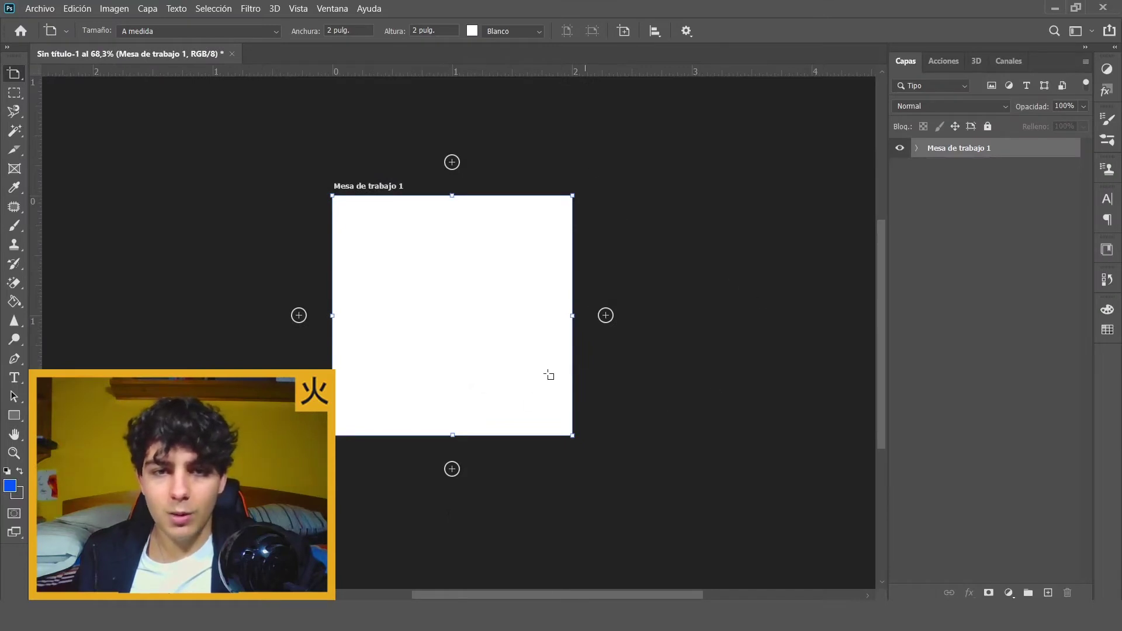
pyautogui.scroll(2, 591, 343)
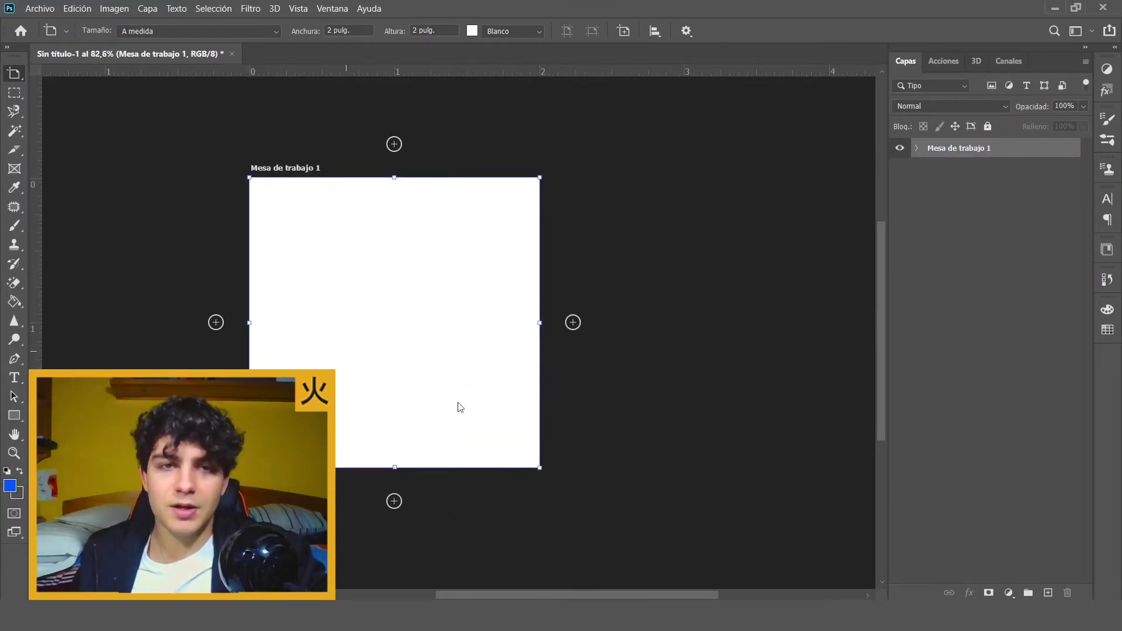
pyautogui.scroll(-2, 482, 115)
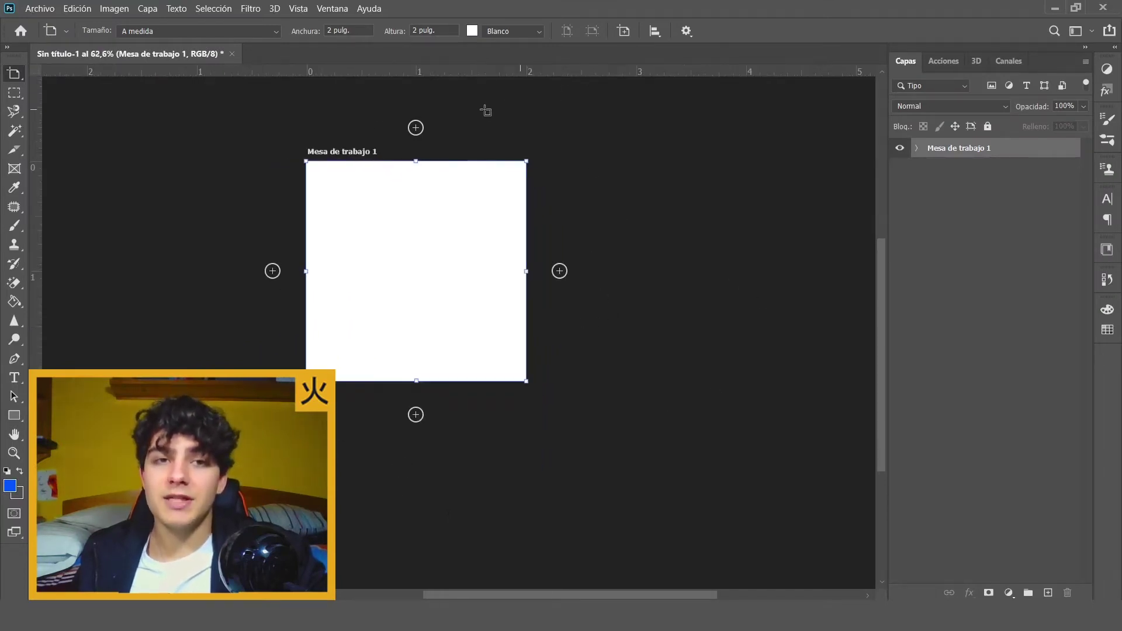
# - Add two 2 x 2 in white artboards, Mesa de trabajo 2 and 3, to the right
pyautogui.click(560, 272)
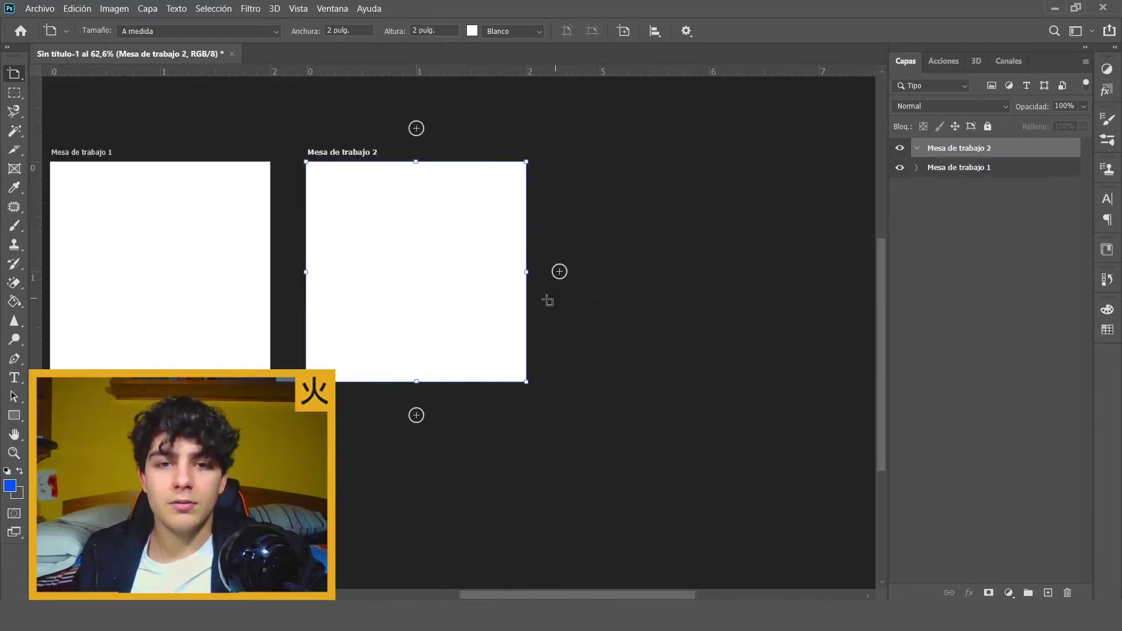
pyautogui.click(560, 272)
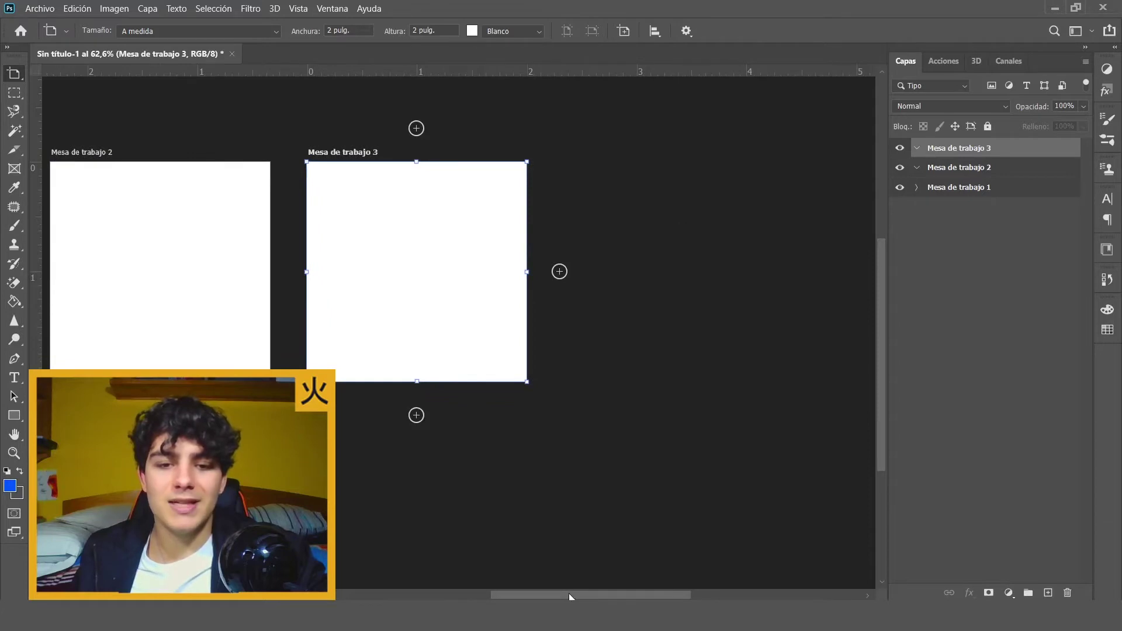
pyautogui.moveTo(569, 594); pyautogui.dragTo(520, 594)
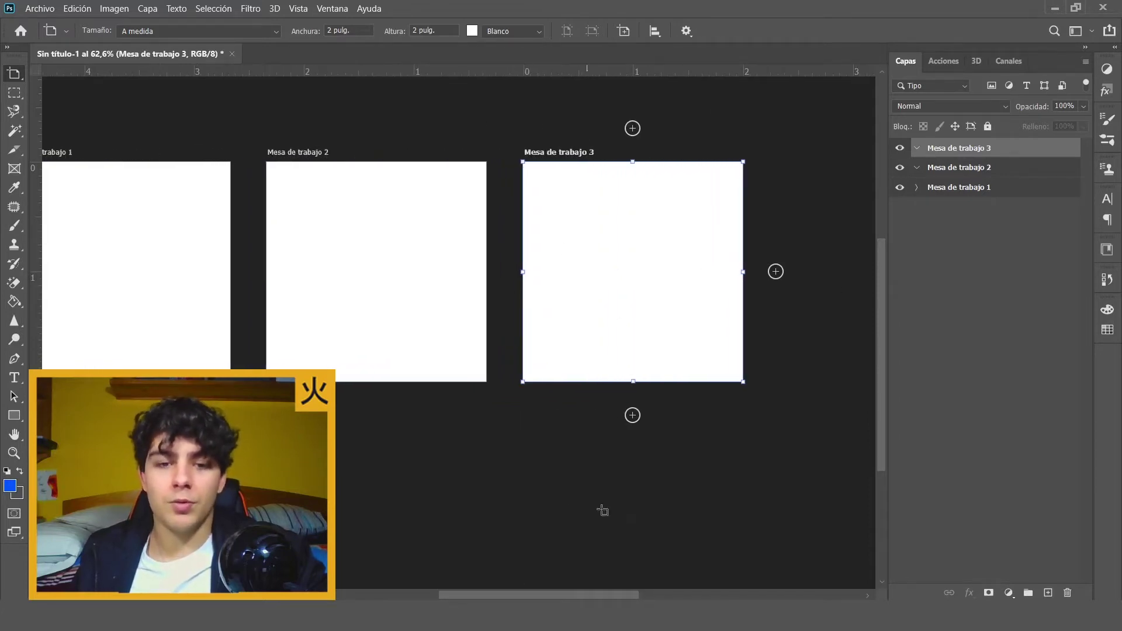
pyautogui.hscroll(-3, 571, 283)
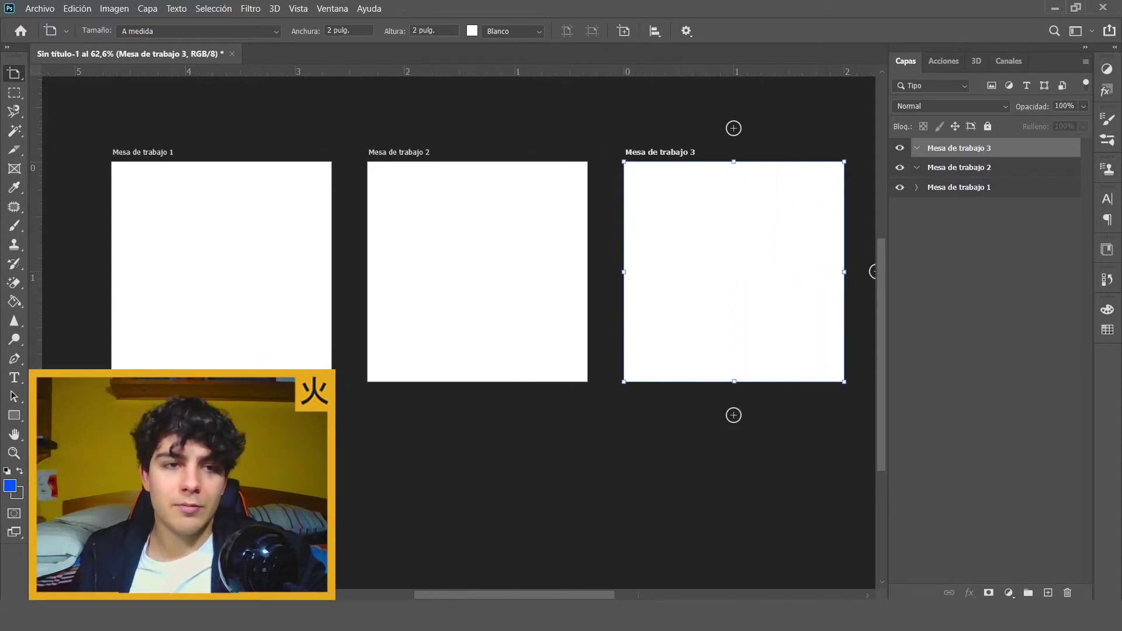
pyautogui.hscroll(4, 760, 298)
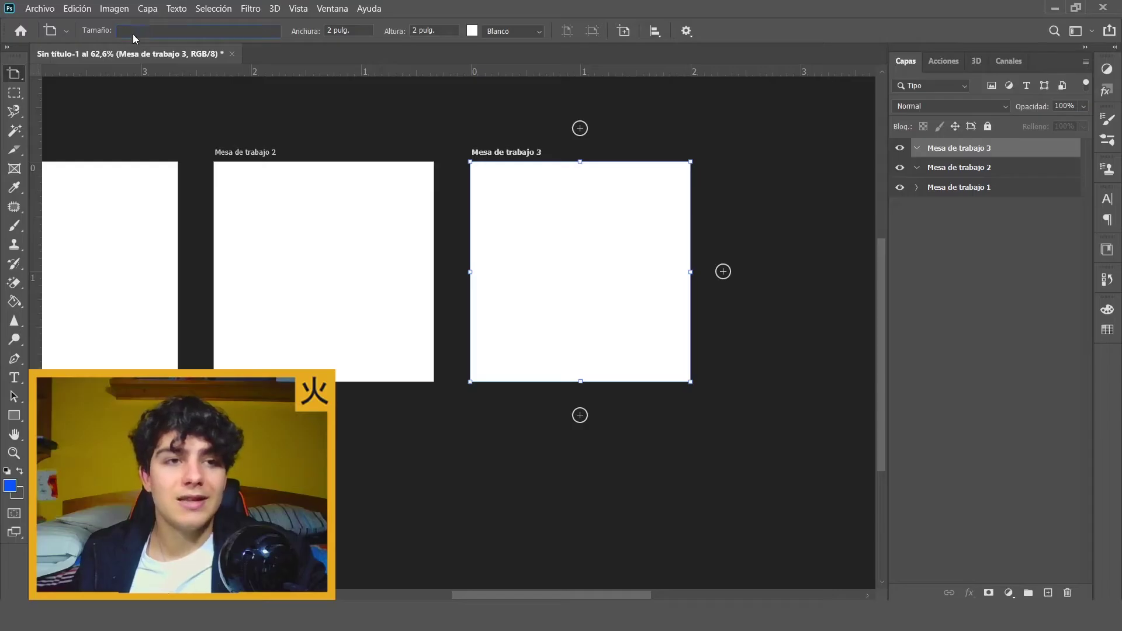
# - Try iPhone X size on the third artboard, then revert to a custom 2 x 2 in size
pyautogui.click(134, 33)
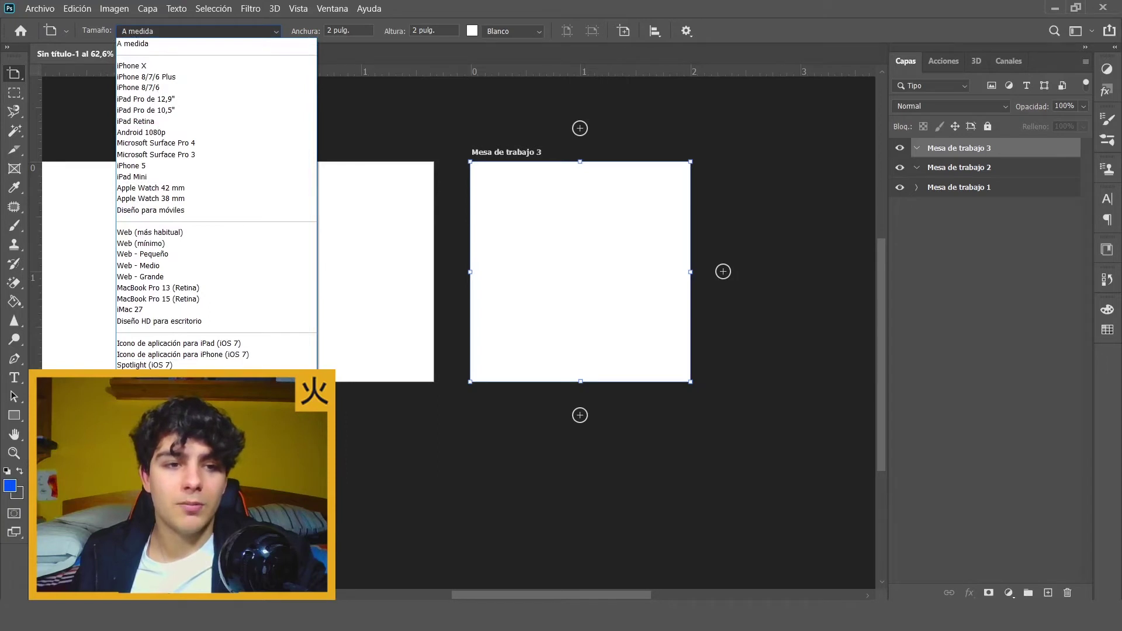
pyautogui.click(196, 67)
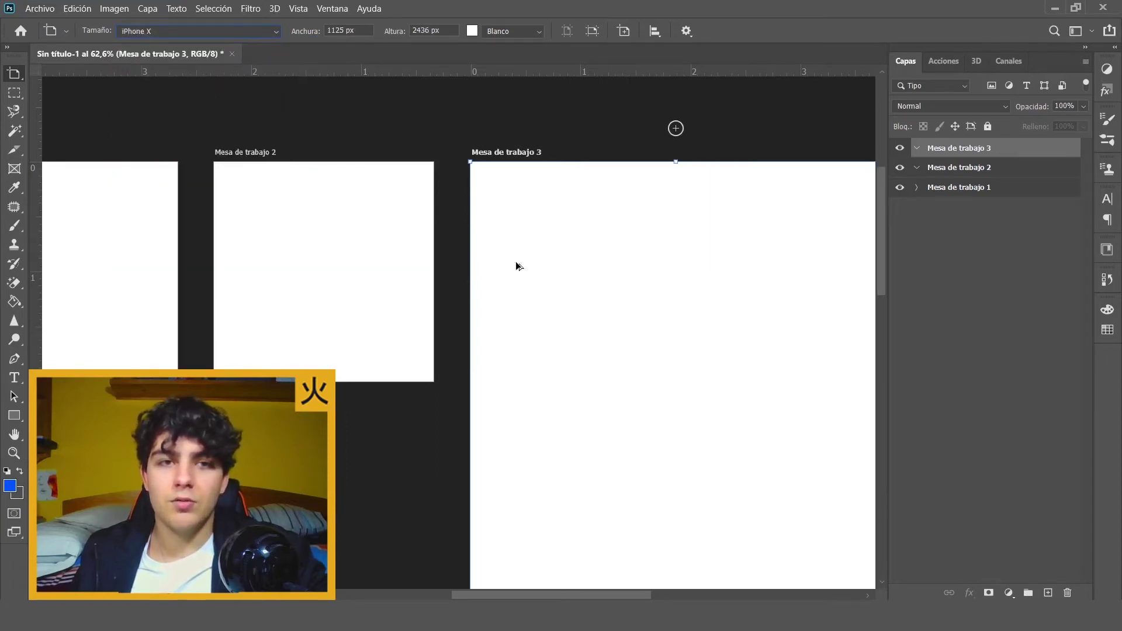
pyautogui.click(152, 30)
pyautogui.click(175, 42)
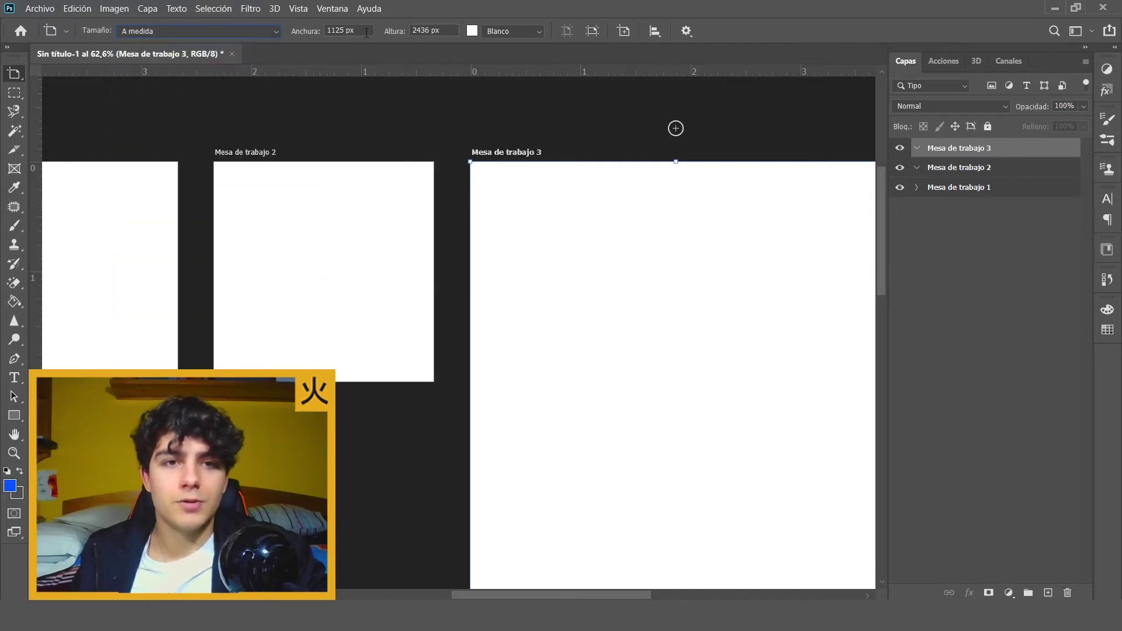
pyautogui.click(314, 32)
pyautogui.press('Tab')
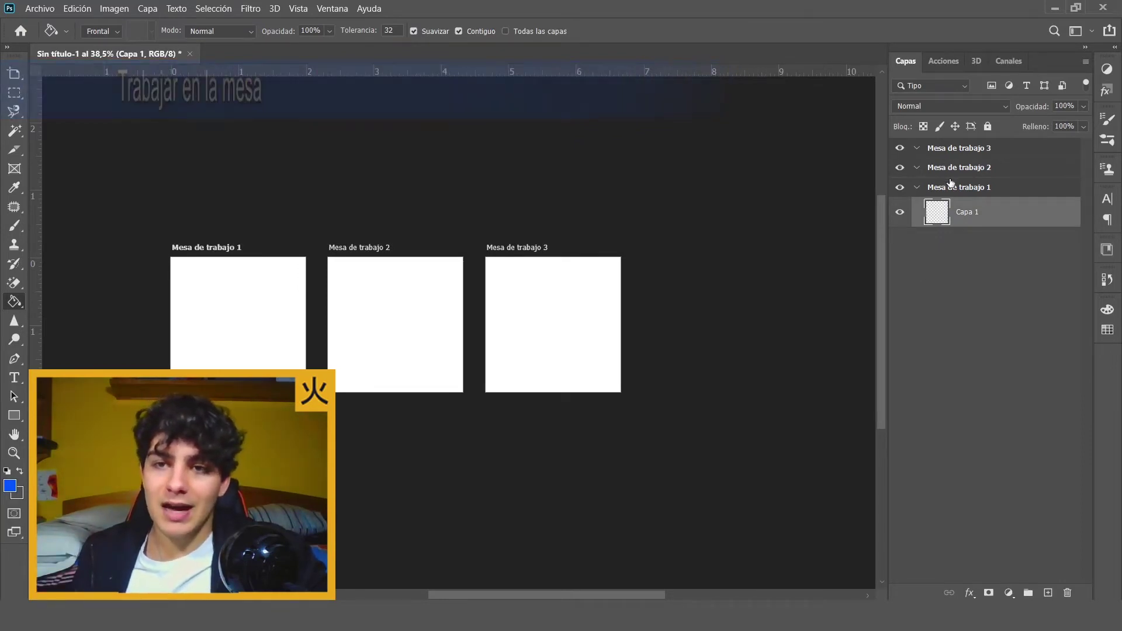
# - Fill Capa 1 in Mesa de trabajo 1 blue and dismiss the failed artboard fill error
pyautogui.click(233, 338)
pyautogui.keyDown('alt'); pyautogui.scroll(3, 184, 325); pyautogui.keyUp('alt')
pyautogui.hotkey('ctrl', '0')
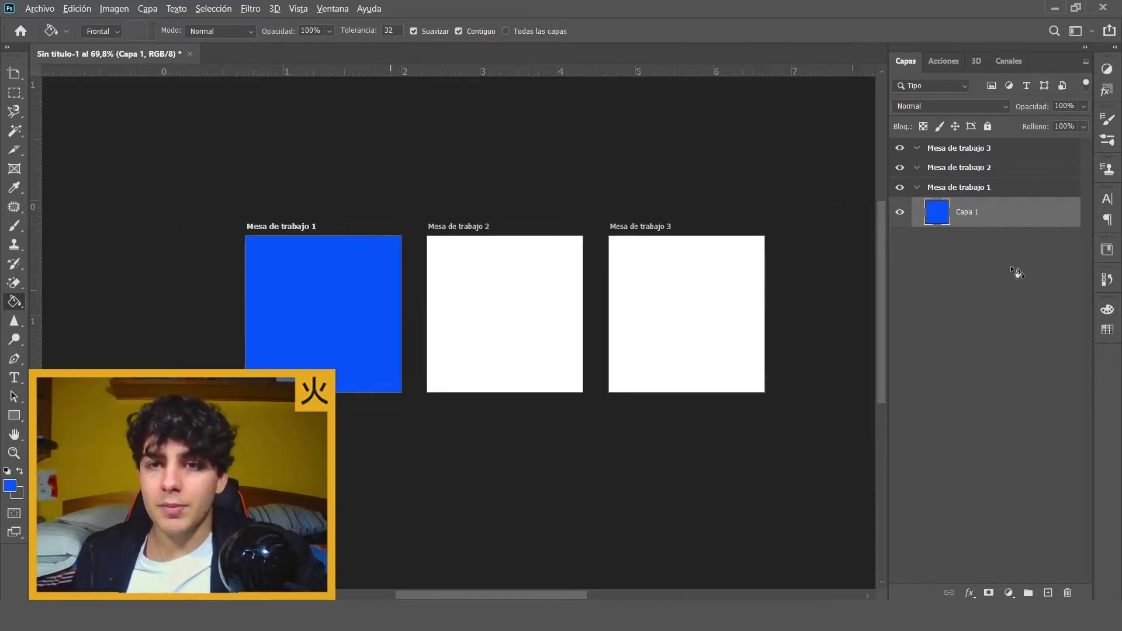
pyautogui.click(1005, 166)
pyautogui.click(1005, 149)
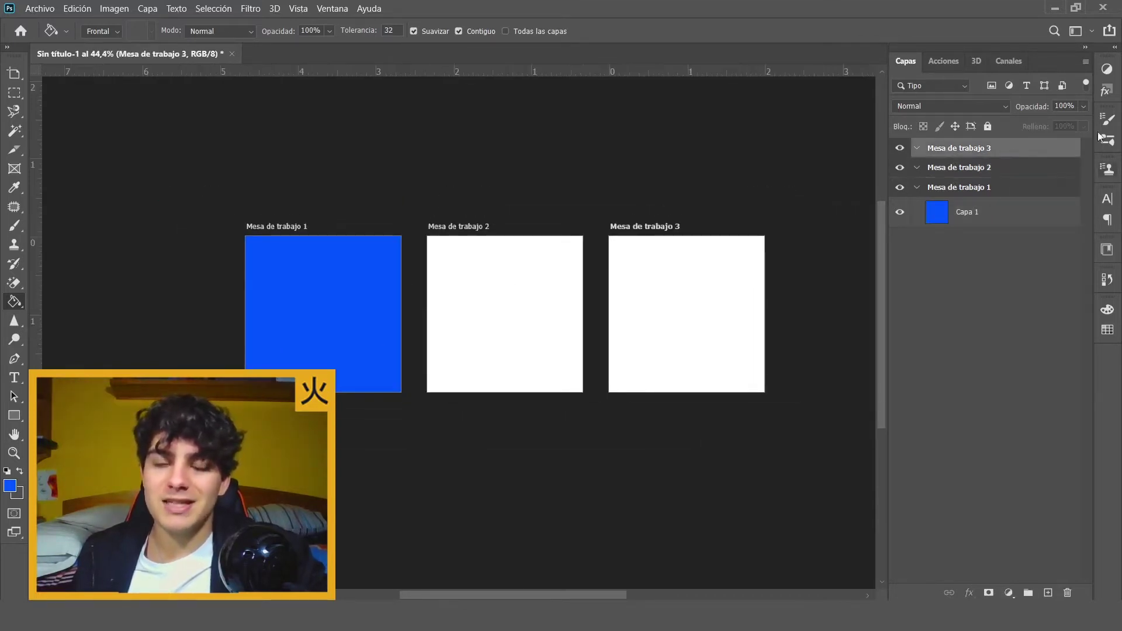
pyautogui.keyDown('alt'); pyautogui.scroll(2, 592, 283); pyautogui.keyUp('alt')
pyautogui.click(493, 243)
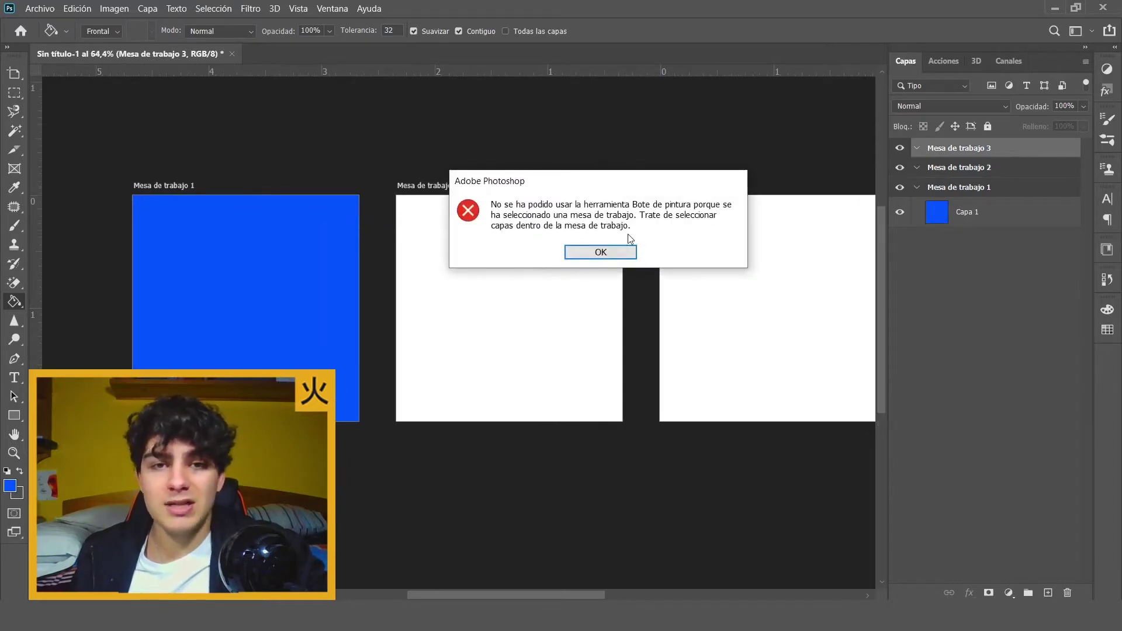
pyautogui.click(601, 252)
pyautogui.keyDown('alt'); pyautogui.scroll(1, 464, 293); pyautogui.keyUp('alt')
pyautogui.keyDown('alt'); pyautogui.scroll(2, 727, 313); pyautogui.keyUp('alt')
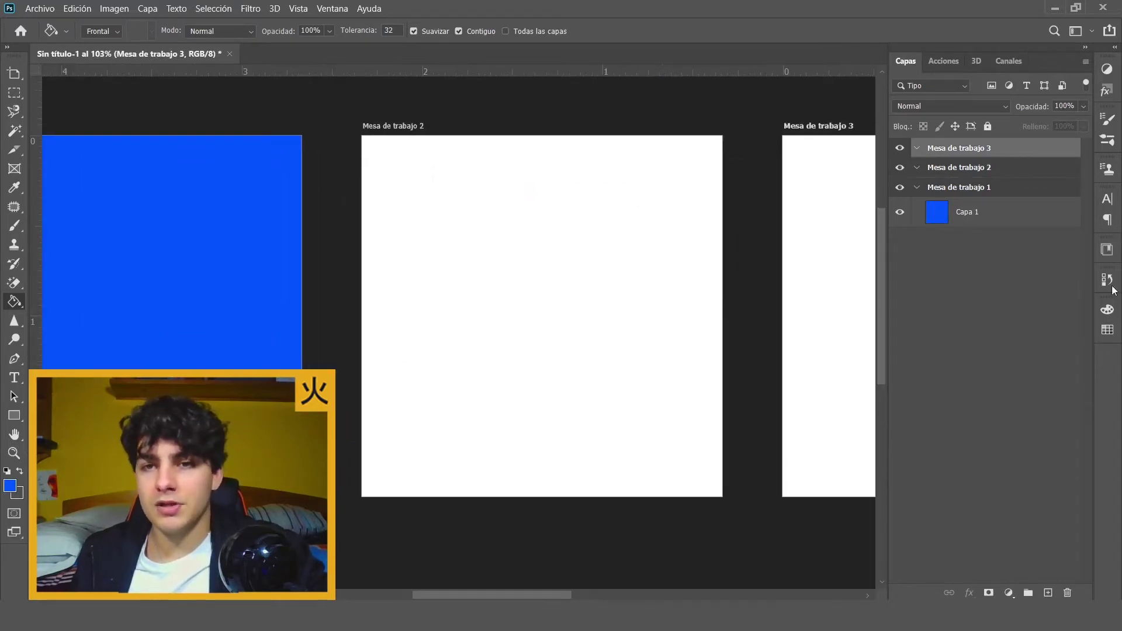
# - Add Capa 2 in Mesa de trabajo 2 and bucket-fill it dark grey
pyautogui.click(957, 174)
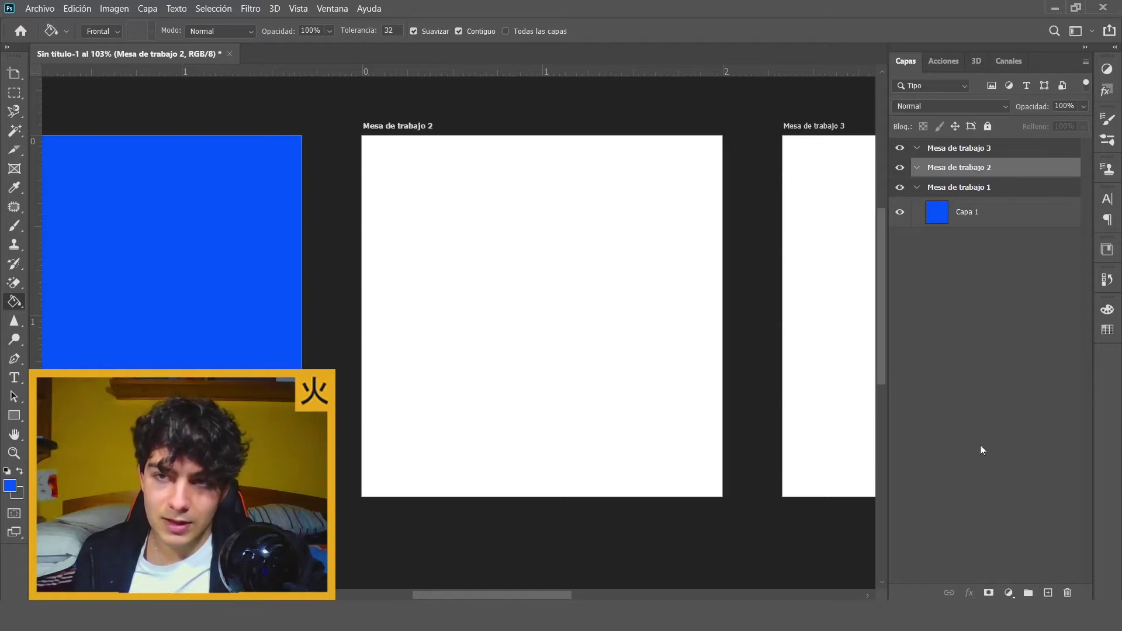
pyautogui.click(1048, 594)
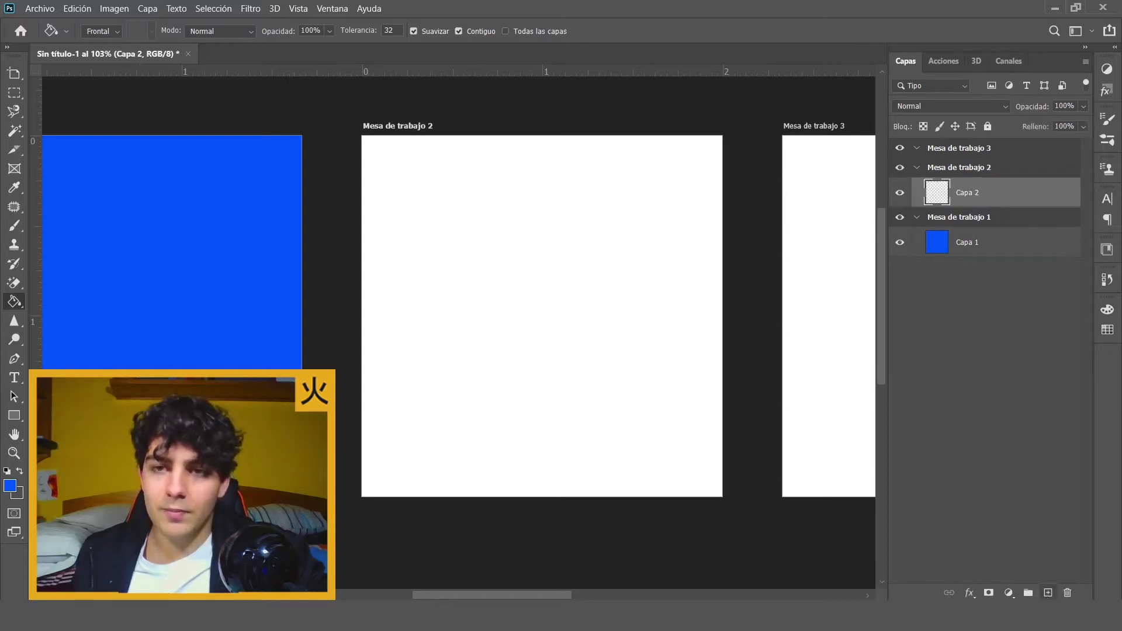
pyautogui.click(924, 170)
pyautogui.click(921, 169)
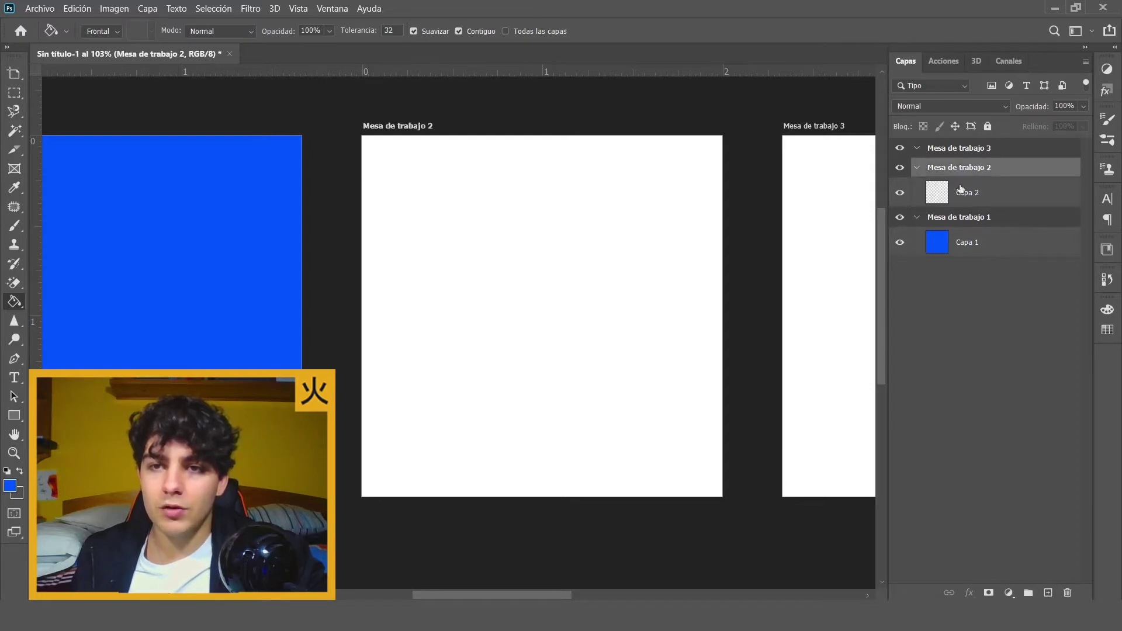
pyautogui.click(970, 193)
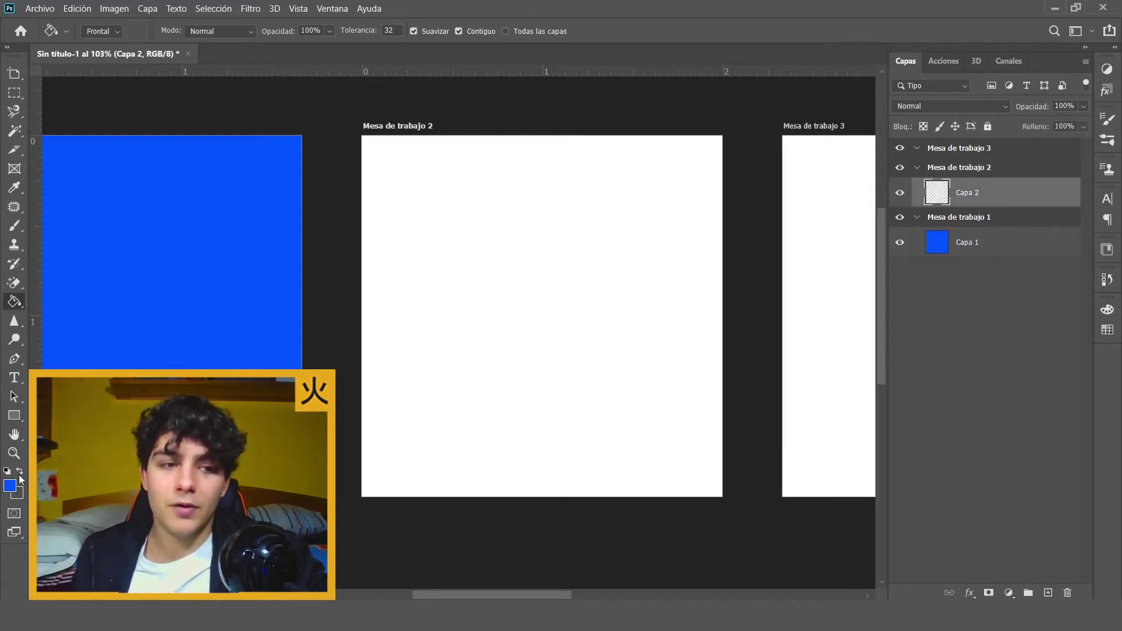
pyautogui.click(572, 325)
pyautogui.scroll(-3, 531, 201)
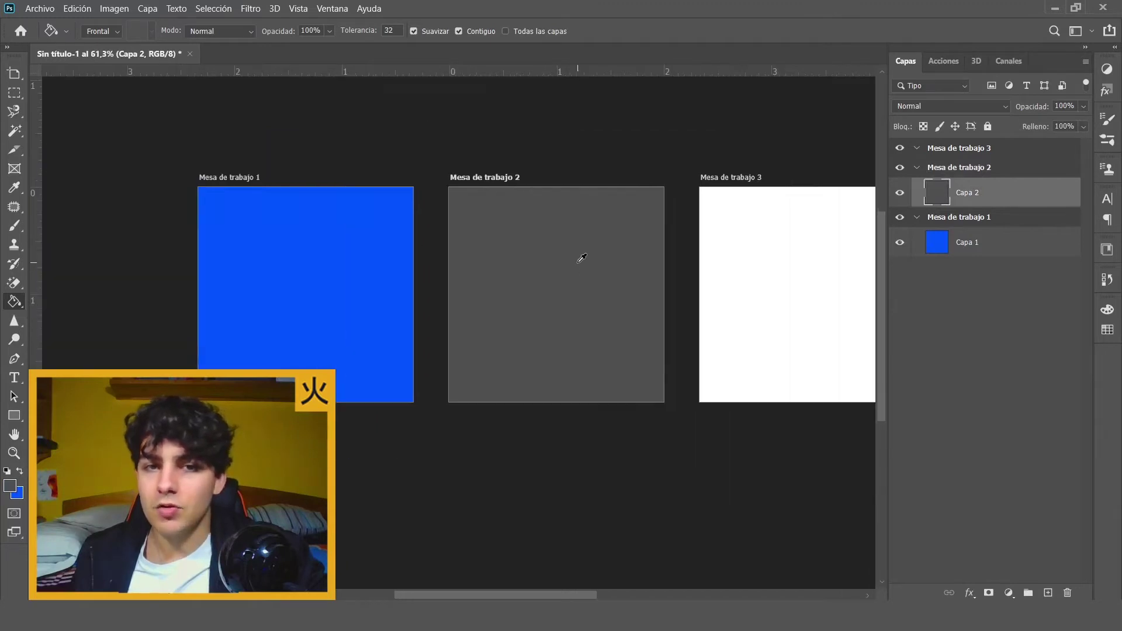
pyautogui.scroll(-2, 579, 257)
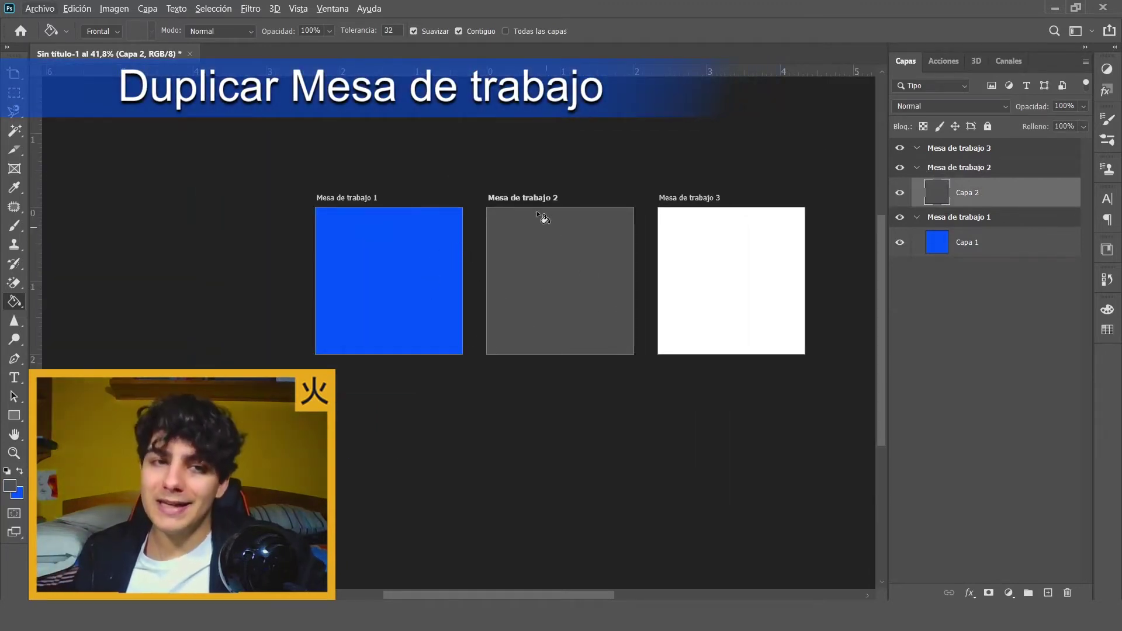
pyautogui.scroll(2, 486, 297)
pyautogui.scroll(1, 561, 288)
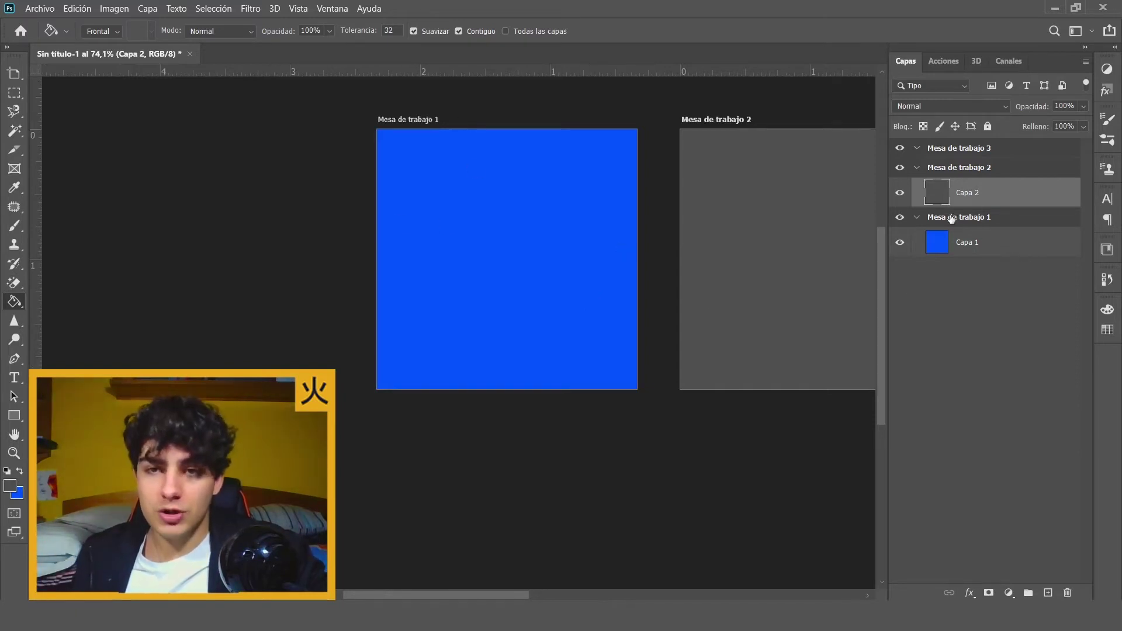
pyautogui.click(19, 75)
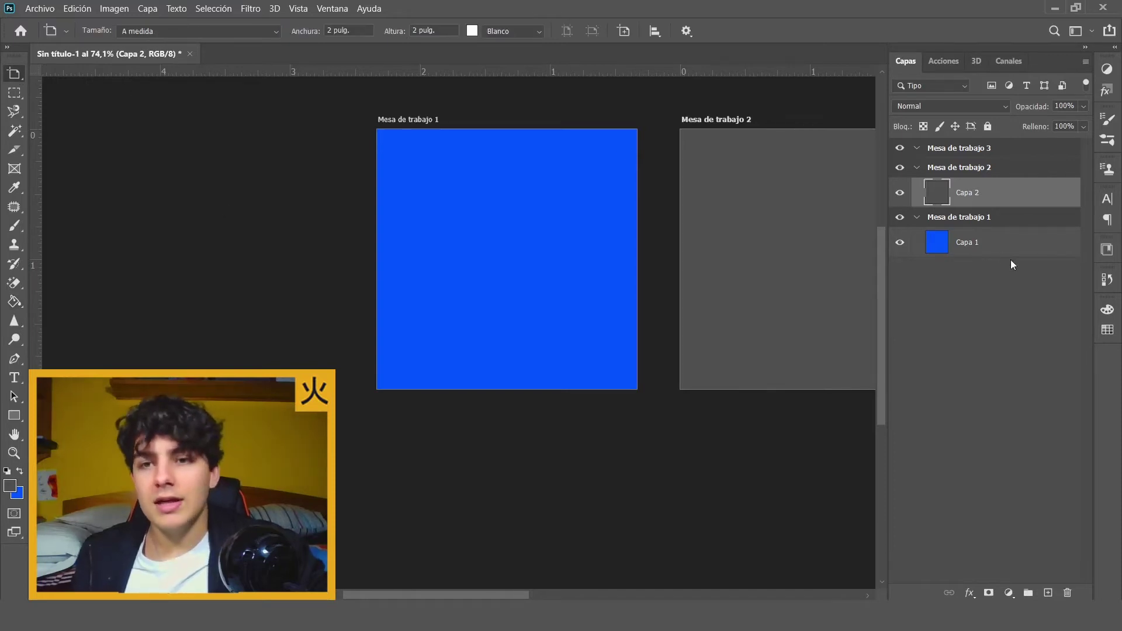
pyautogui.click(989, 228)
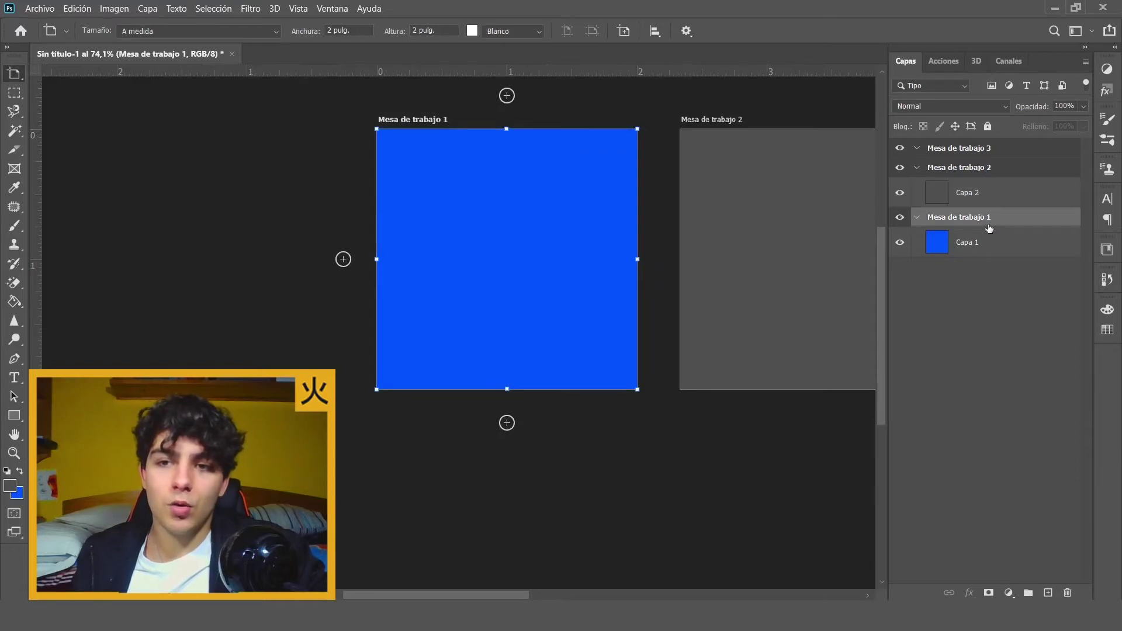
# - Duplicate Mesa de trabajo 1 and then undo the misplaced copy
pyautogui.rightClick(953, 226)
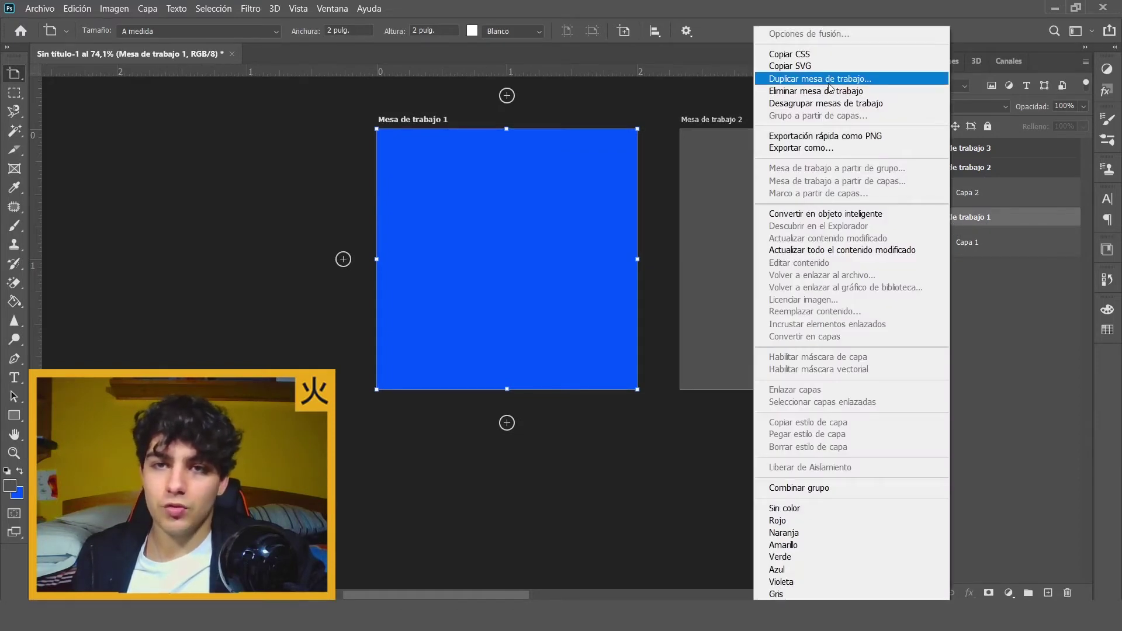
pyautogui.click(789, 78)
pyautogui.click(696, 161)
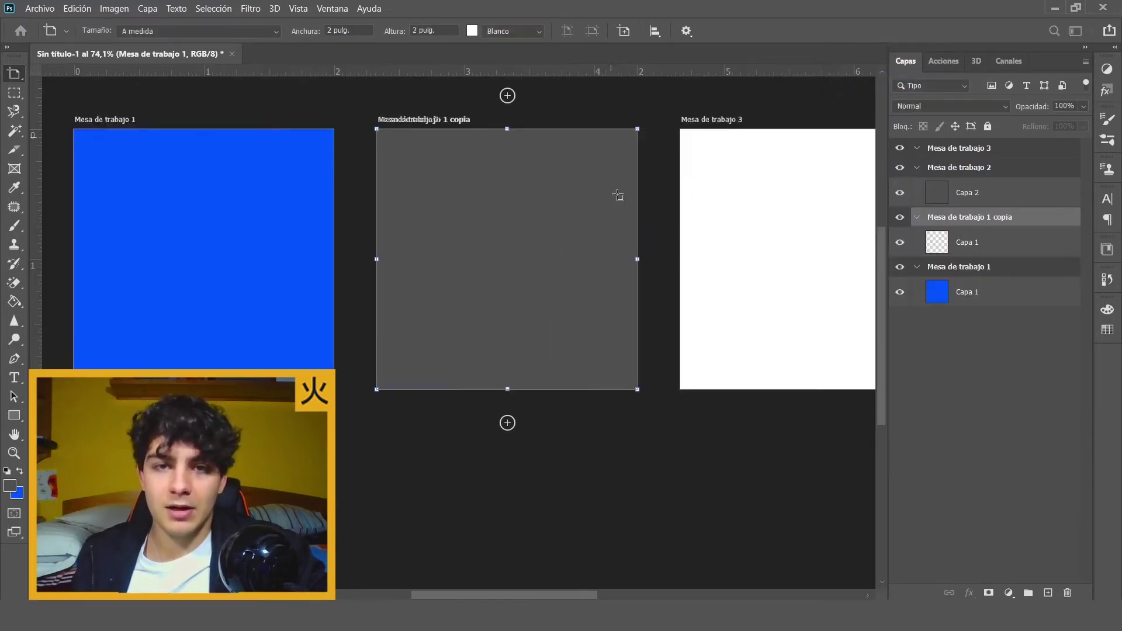
pyautogui.scroll(-3, 561, 262)
pyautogui.scroll(-2, 526, 274)
pyautogui.scroll(2, 495, 253)
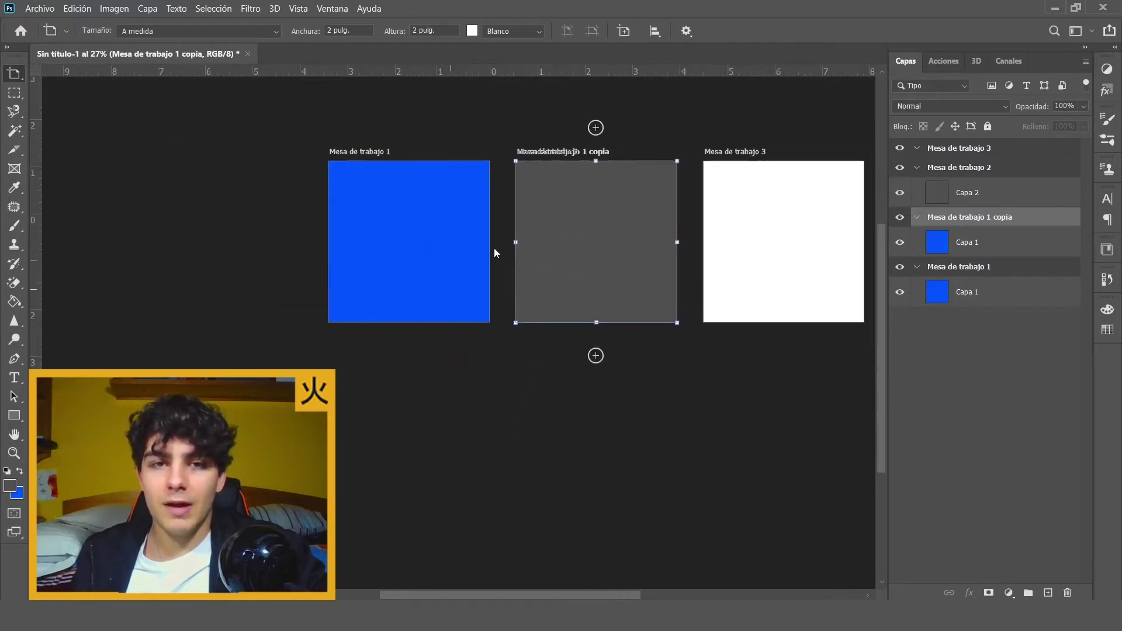
pyautogui.hotkey('ctrl', 'z')
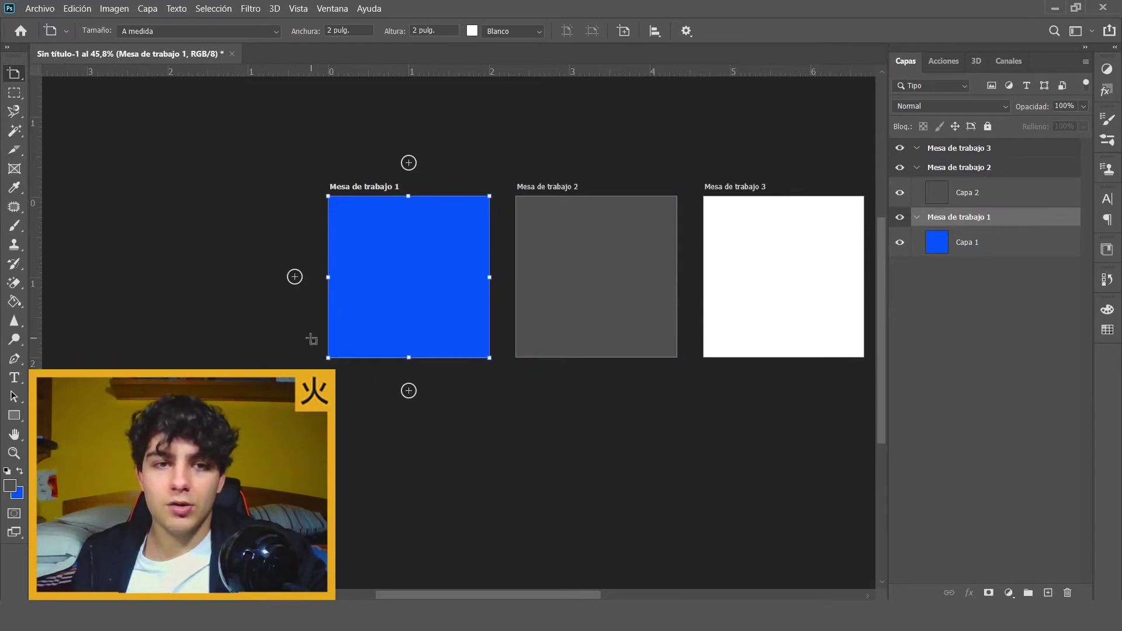
# - Add Mesa de trabajo 1 copia directly below the first artboard
pyautogui.scroll(2, 325, 351)
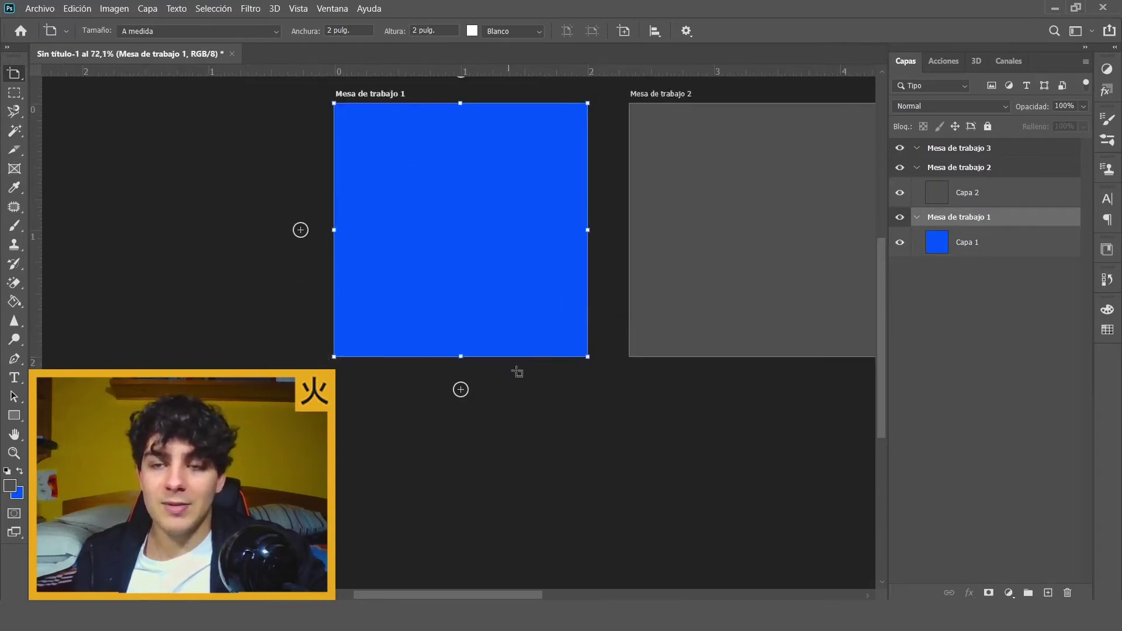
pyautogui.scroll(-2, 425, 334)
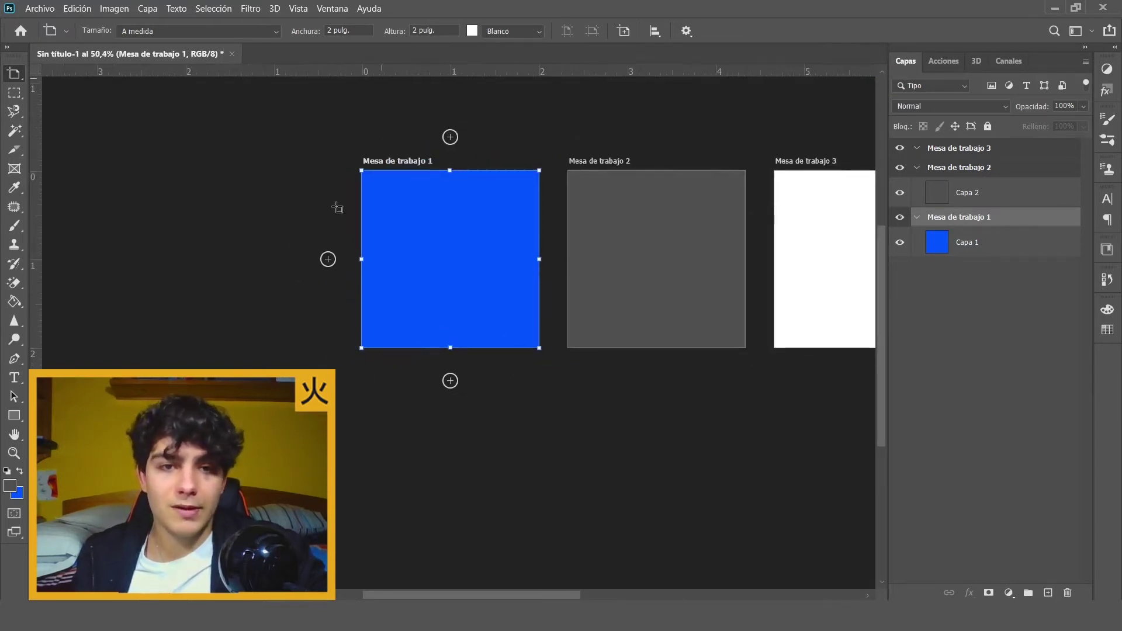
pyautogui.scroll(1, 514, 386)
pyautogui.scroll(1, 514, 377)
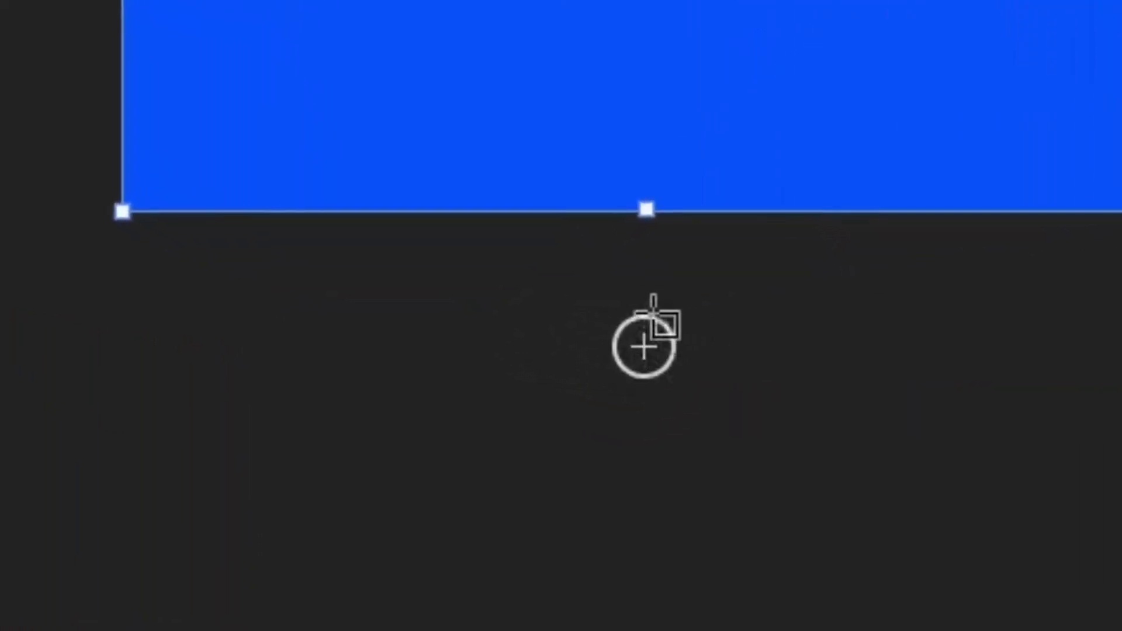
pyautogui.keyDown('alt'); pyautogui.click(644, 347); pyautogui.keyUp('alt')
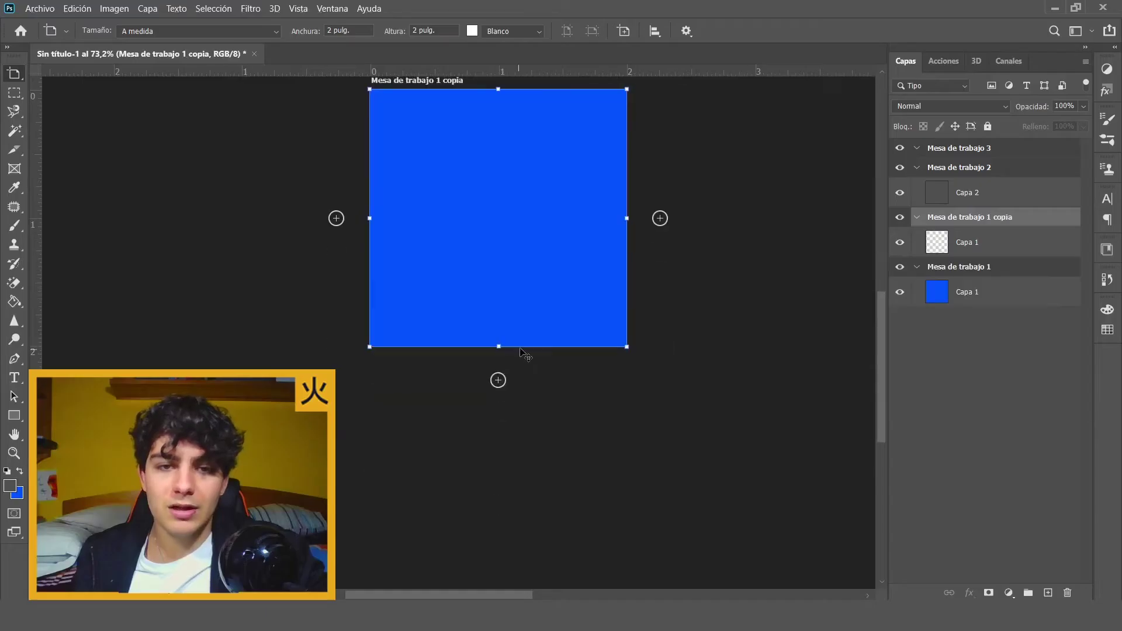
pyautogui.scroll(-3, 522, 351)
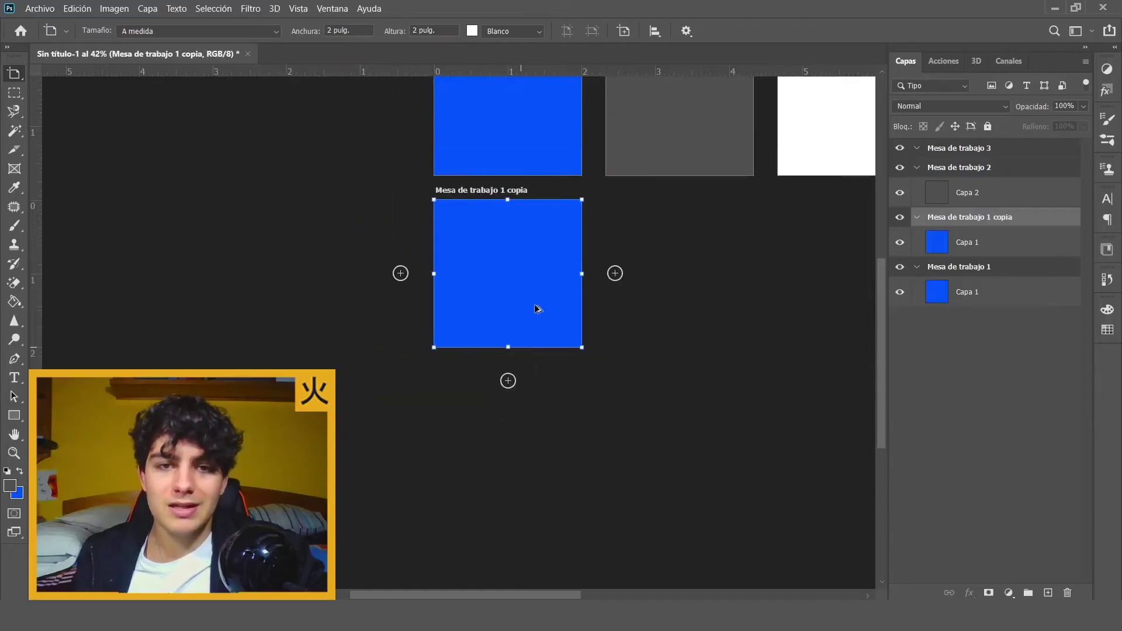
pyautogui.scroll(-3, 539, 311)
pyautogui.scroll(-2, 624, 222)
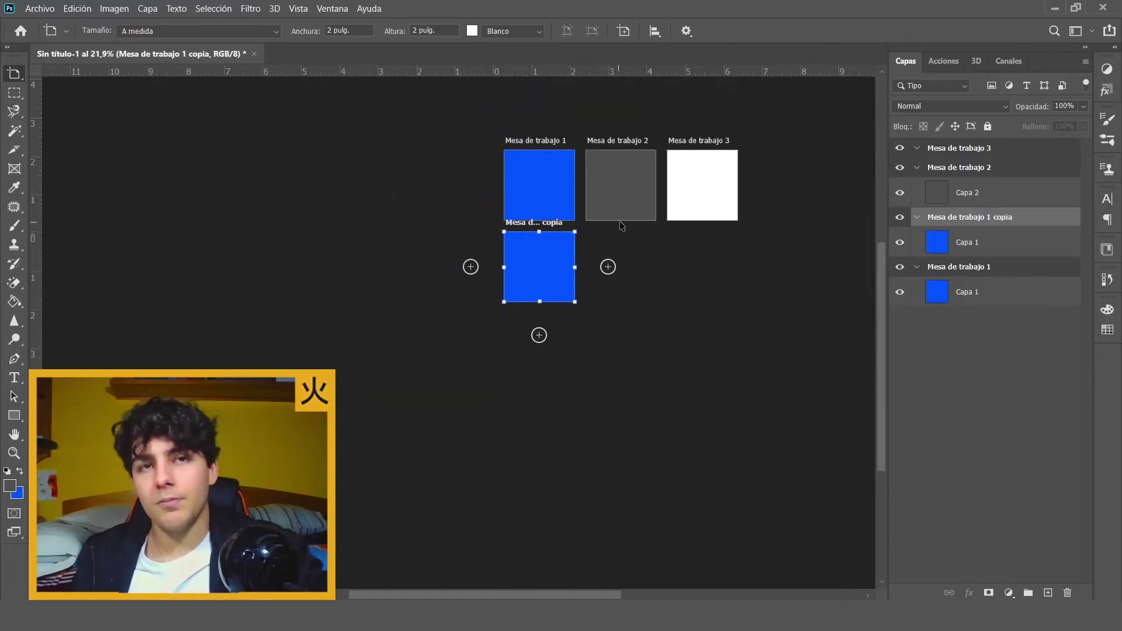
pyautogui.scroll(-1, 624, 223)
pyautogui.scroll(2, 531, 149)
pyautogui.scroll(2, 530, 150)
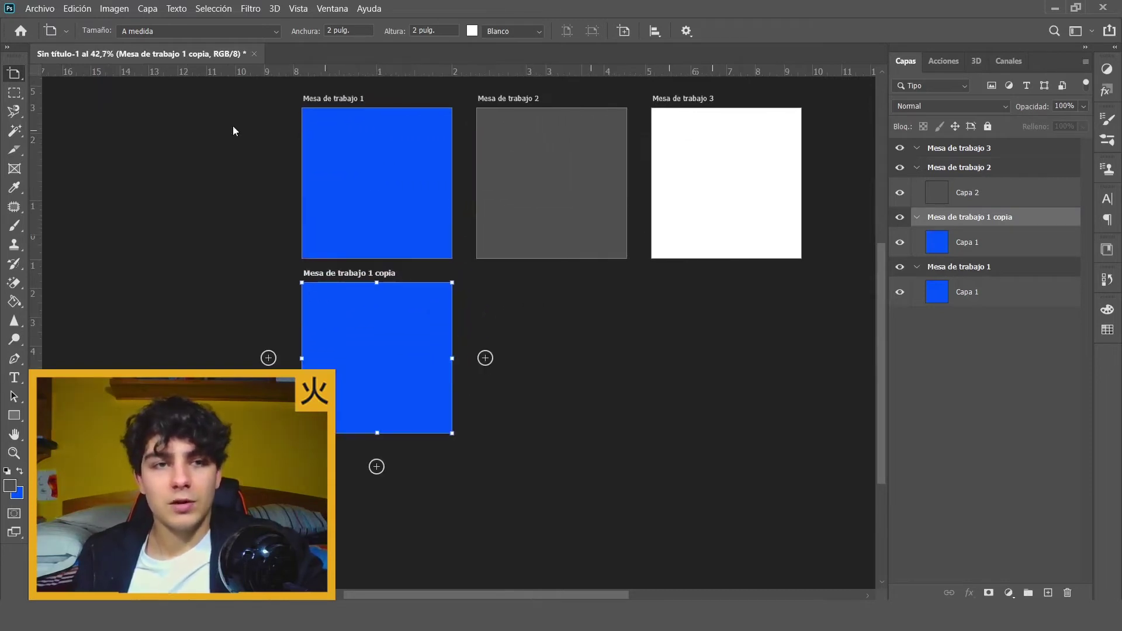
pyautogui.scroll(1, 461, 321)
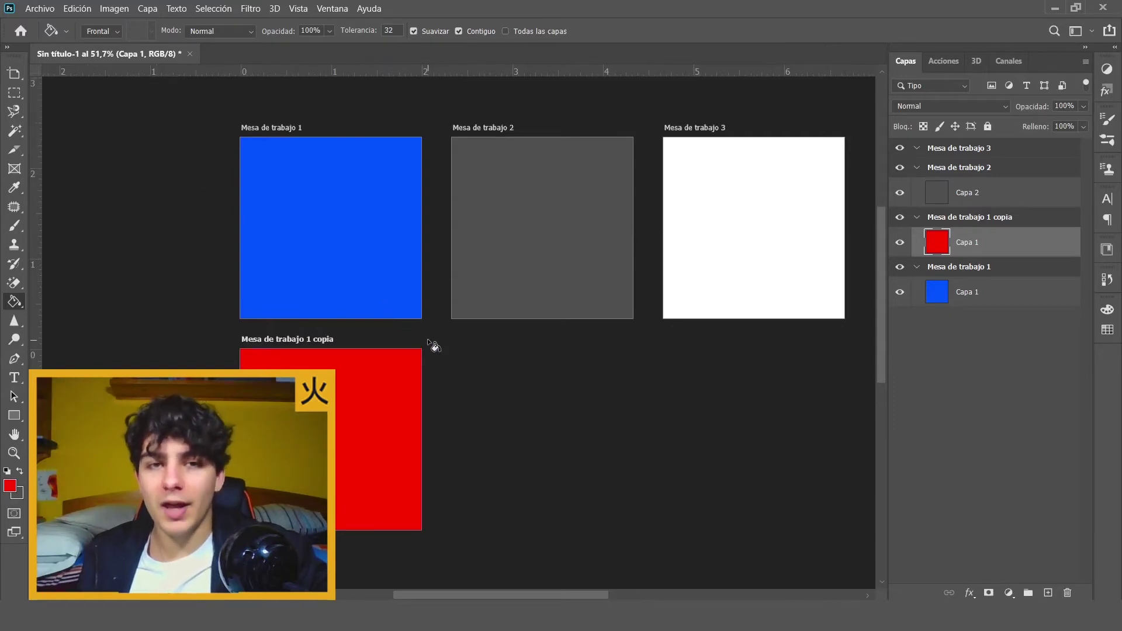
# - Open the Archivo menu to reach the artboards-to-files export
pyautogui.click(36, 7)
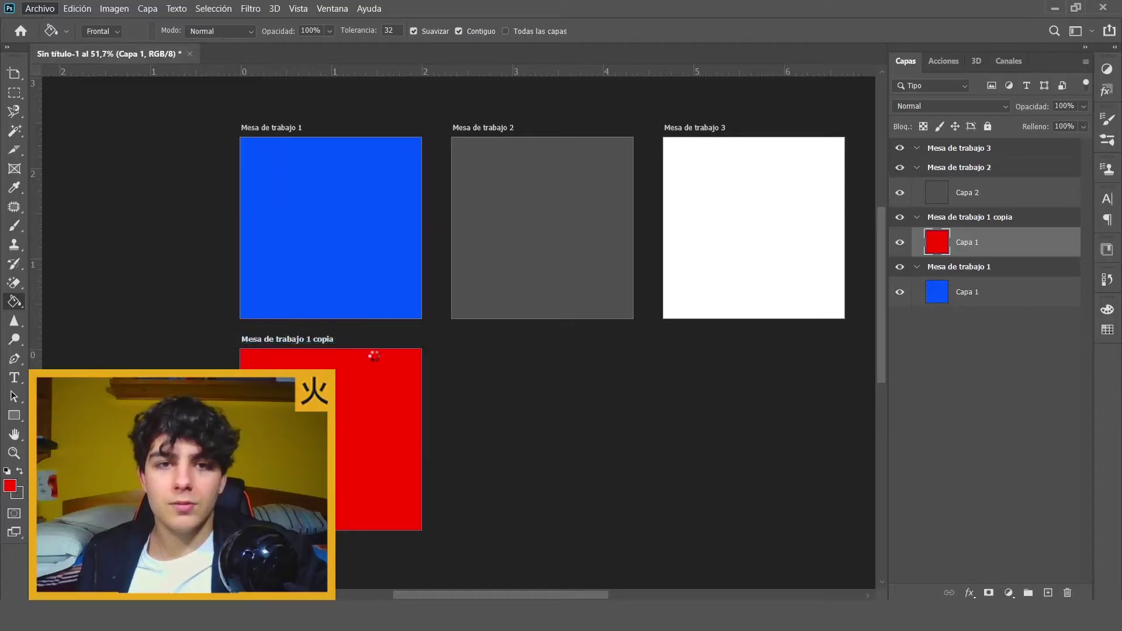
# - Set the export prefix to 'color' and file type to PSD, after briefly trying JPEG
pyautogui.moveTo(421, 117); pyautogui.dragTo(627, 127)
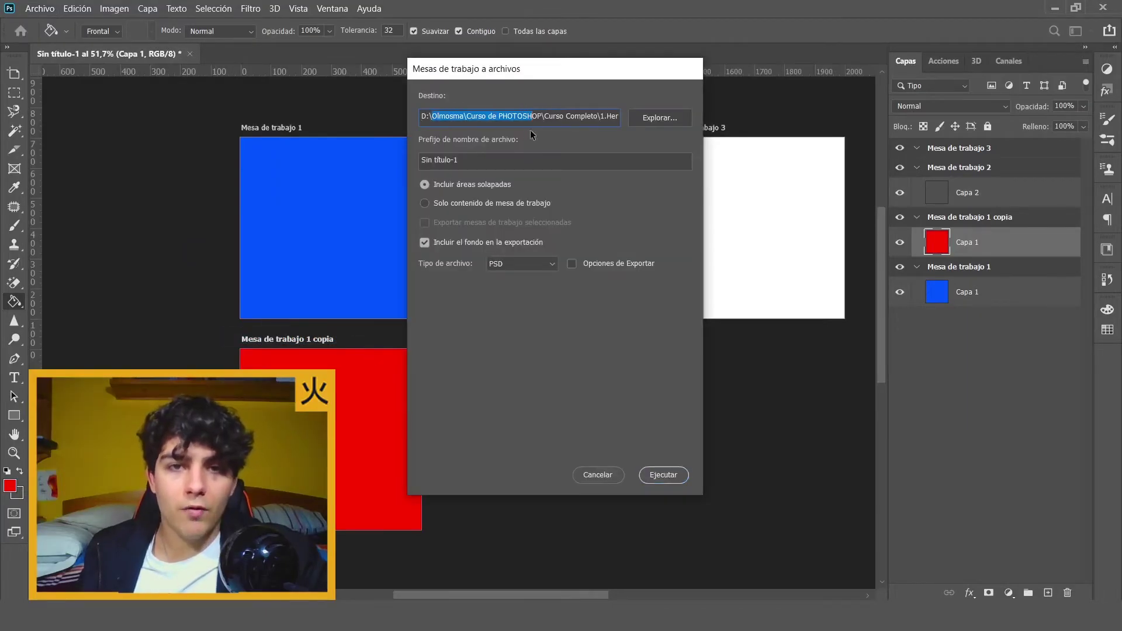
pyautogui.click(571, 120)
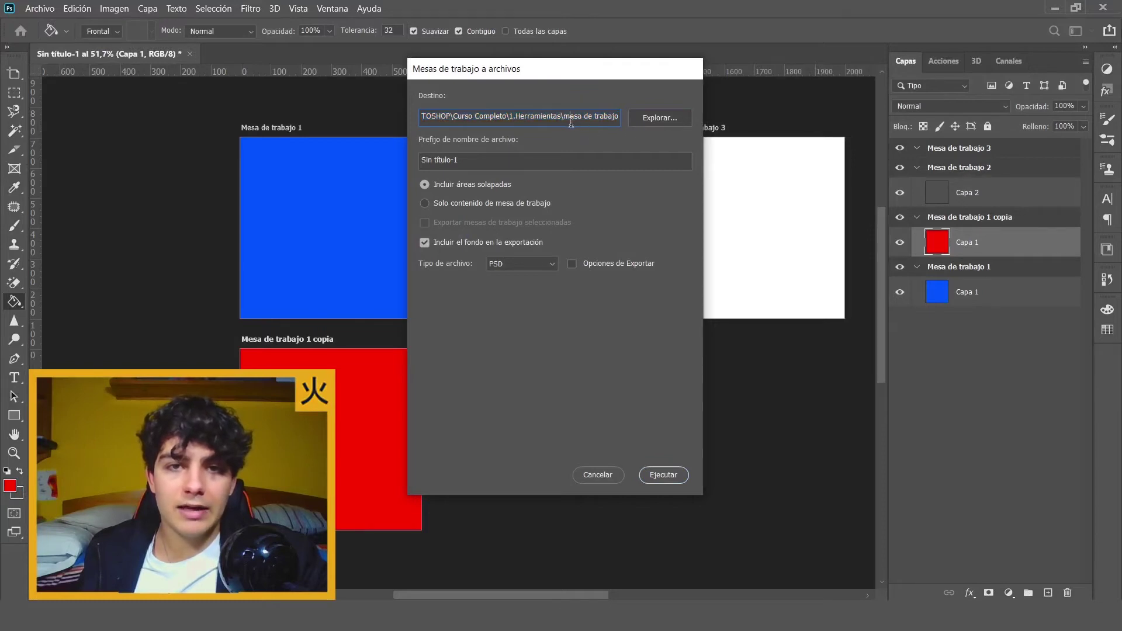
pyautogui.moveTo(528, 159); pyautogui.dragTo(392, 160)
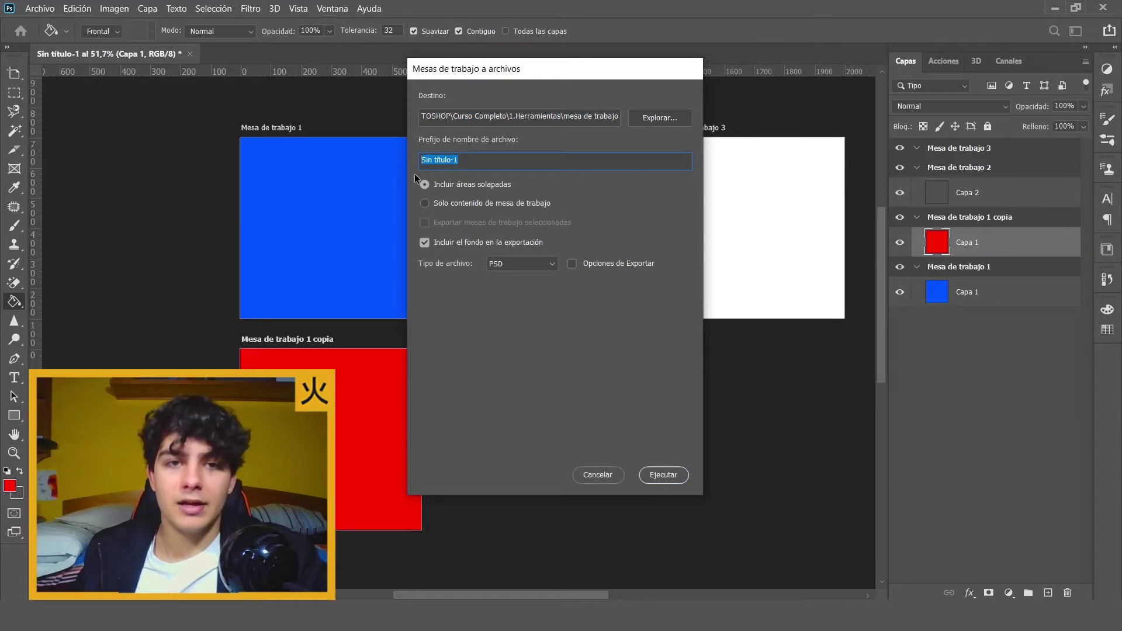
pyautogui.write('color')
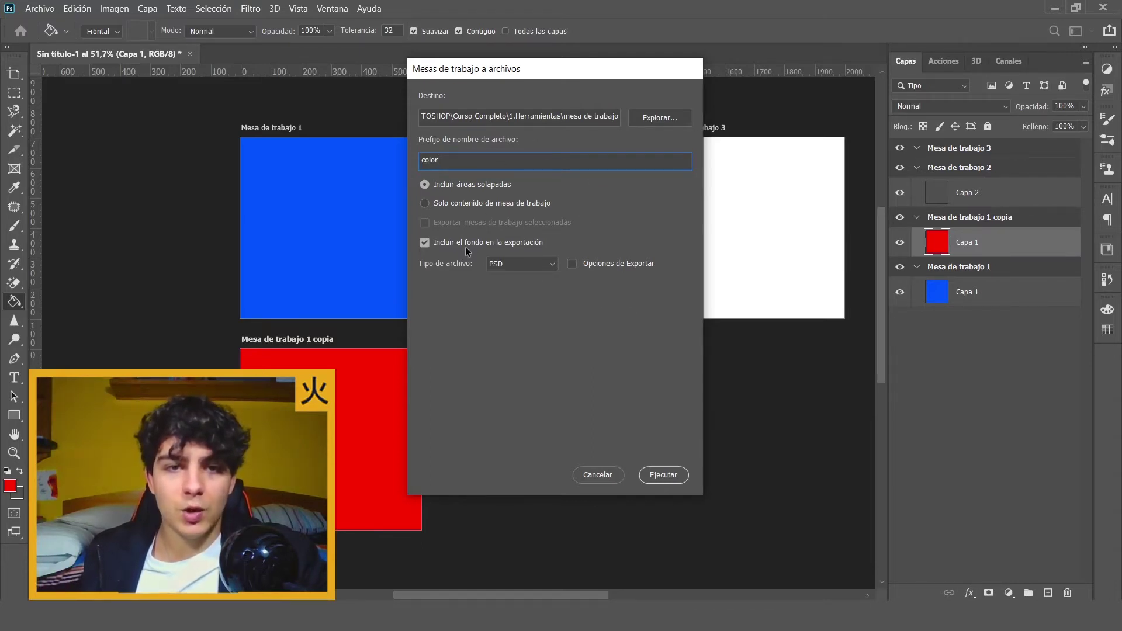
pyautogui.click(509, 264)
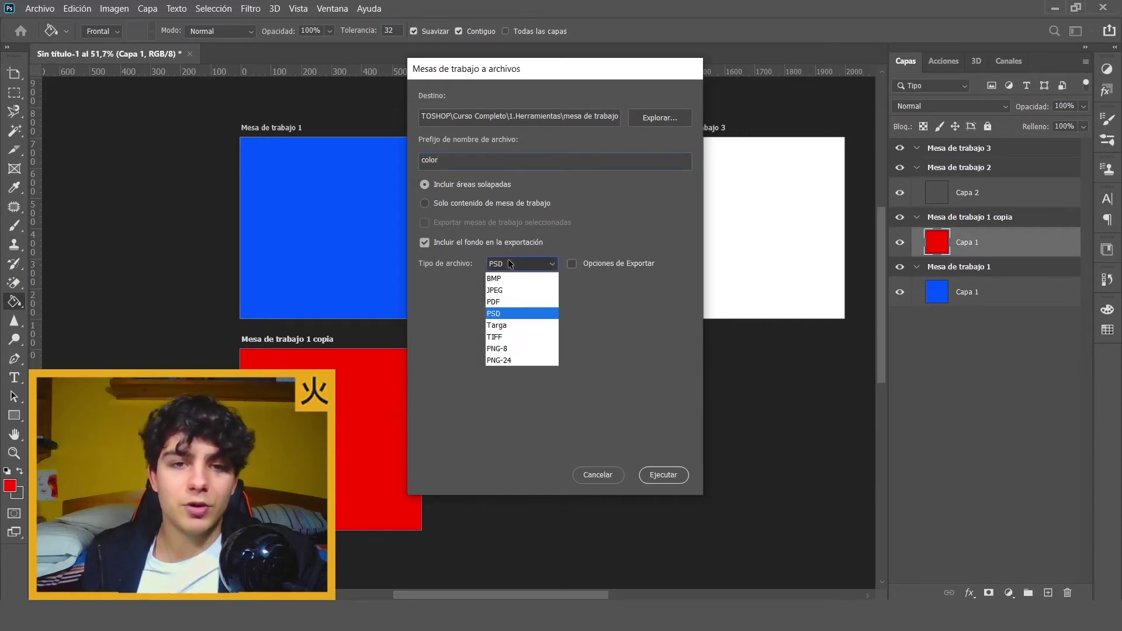
pyautogui.click(512, 290)
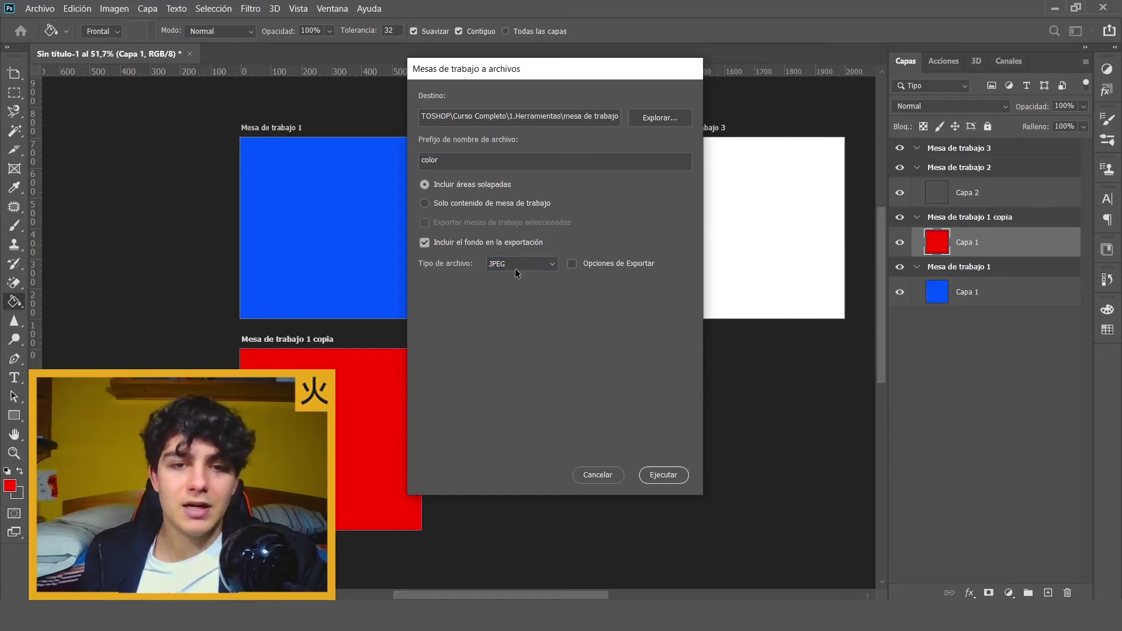
pyautogui.click(514, 268)
pyautogui.click(514, 312)
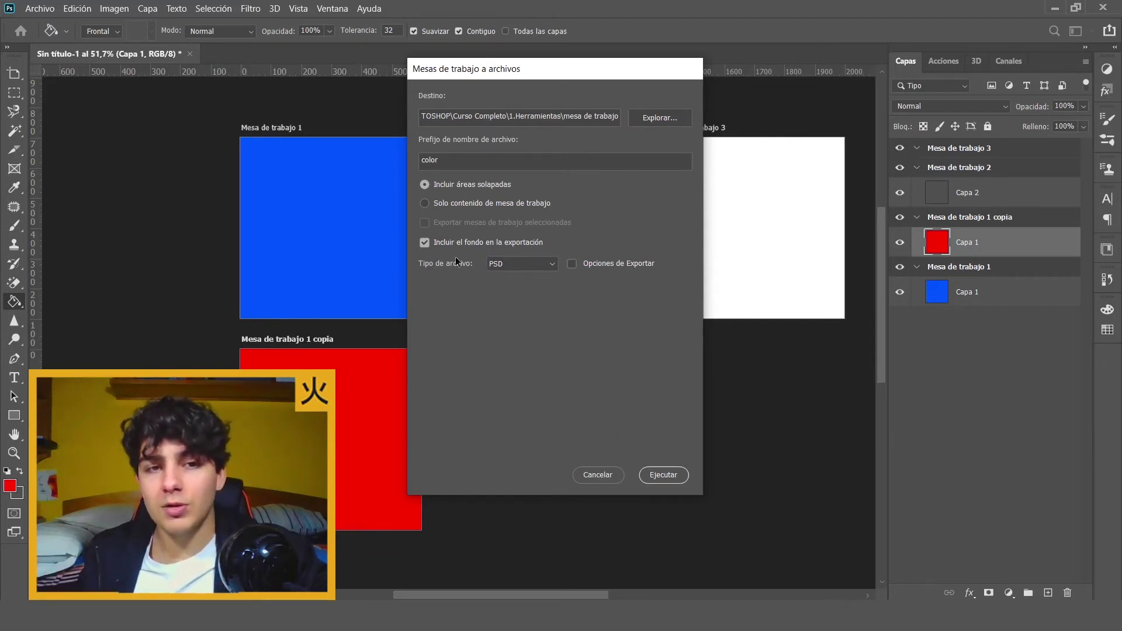
# - Run the PSD artboard export, then open colorMesa de trabajo 1.psd from the mesa de trabajo folder
pyautogui.click(659, 481)
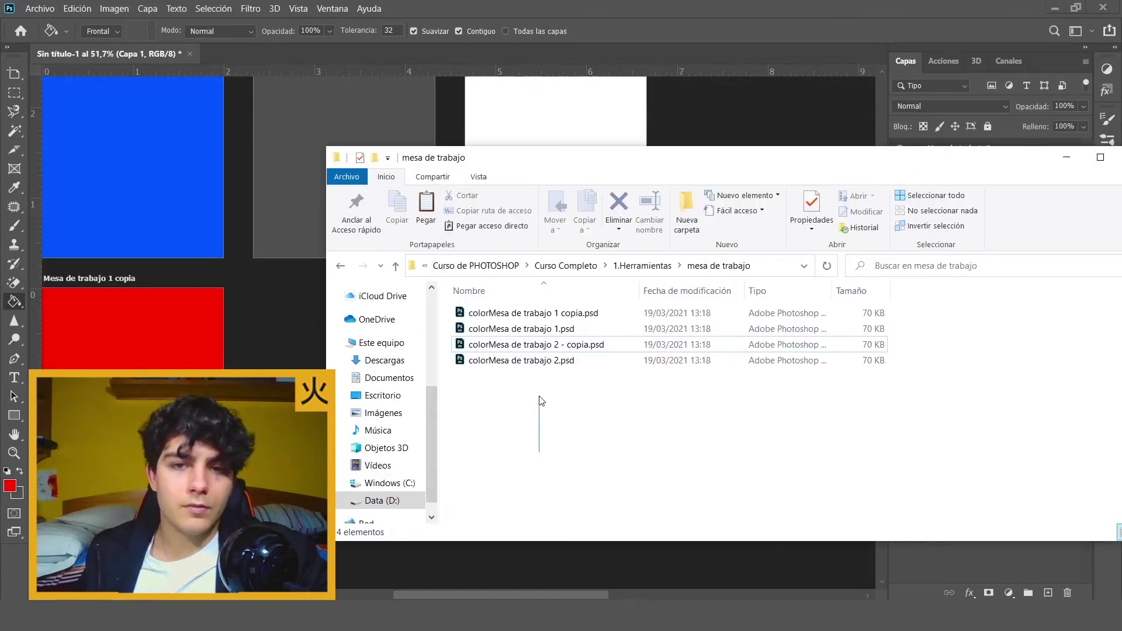
pyautogui.moveTo(539, 451); pyautogui.dragTo(507, 307)
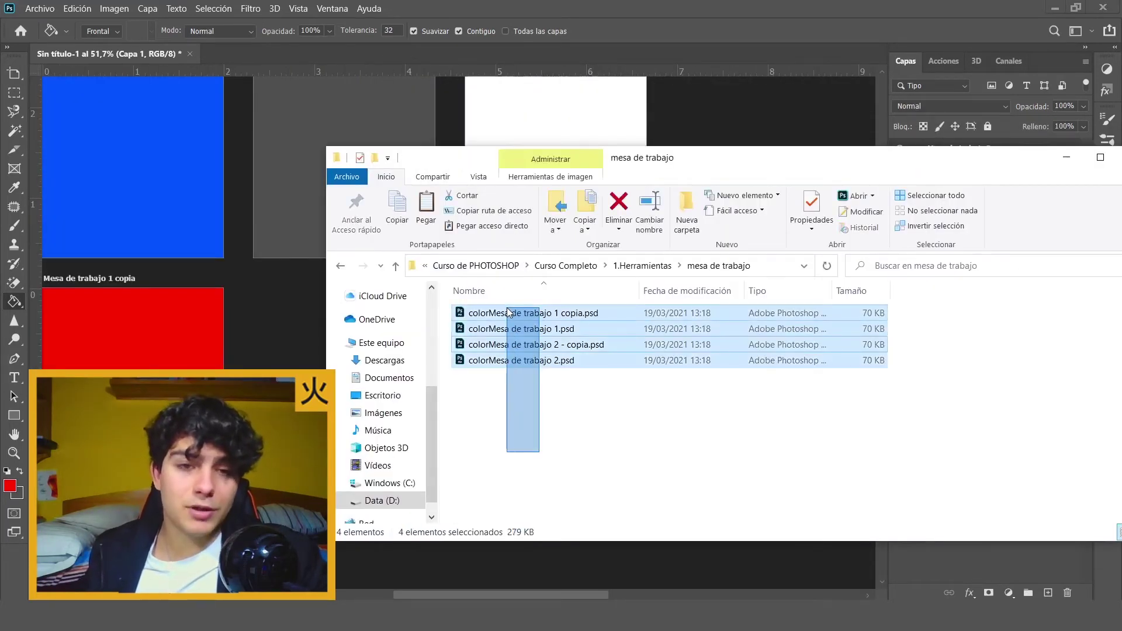
pyautogui.moveTo(612, 471); pyautogui.dragTo(493, 301)
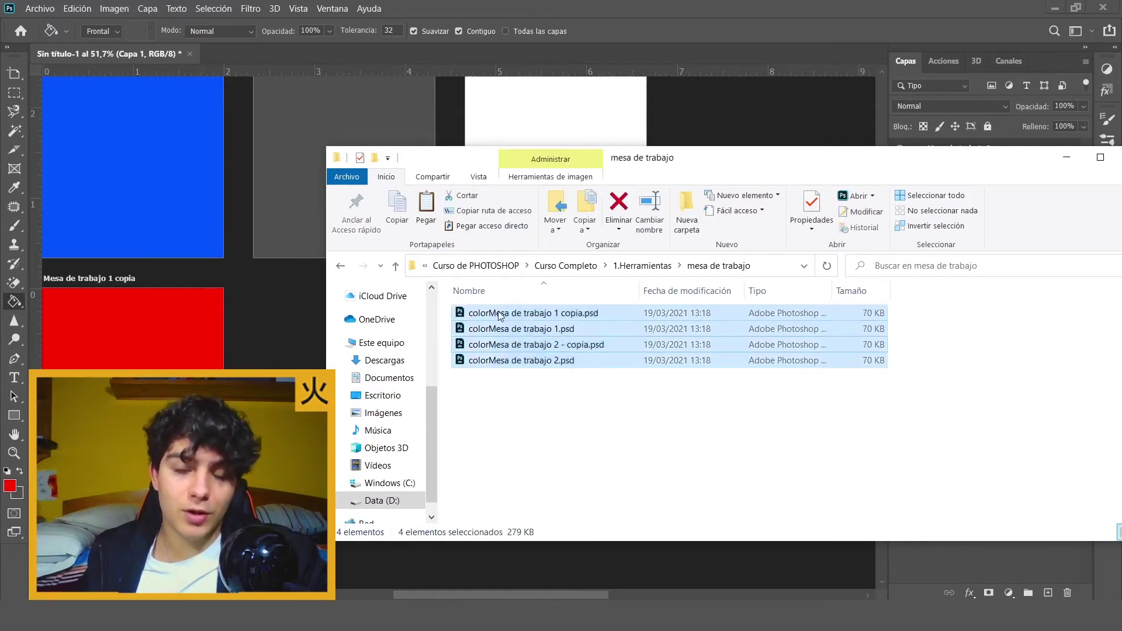
pyautogui.click(563, 436)
pyautogui.click(589, 329)
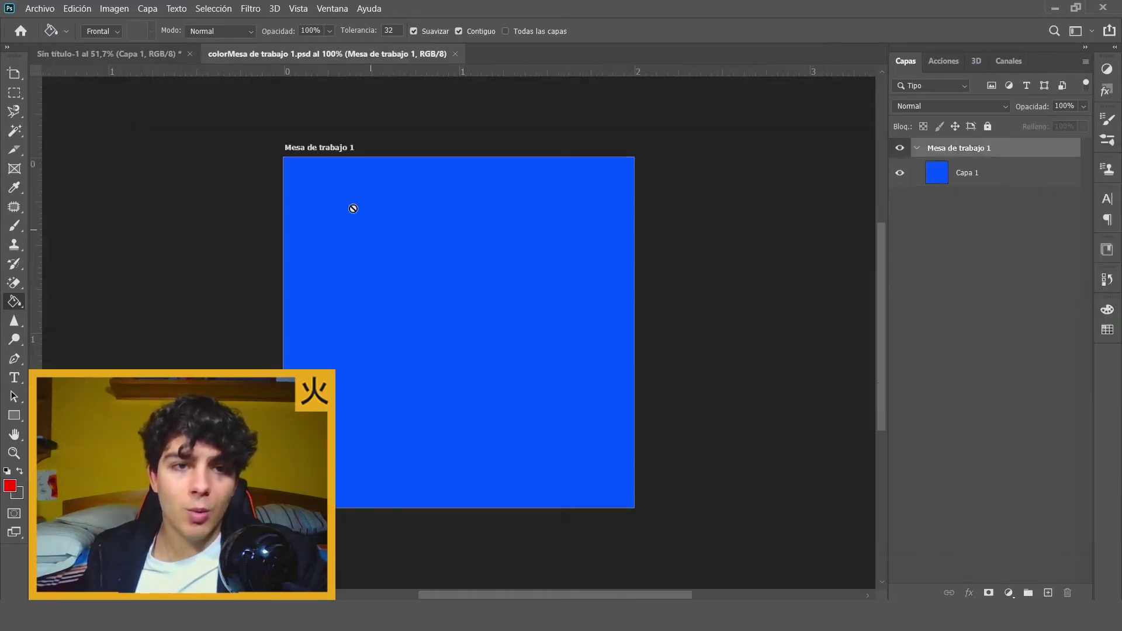
# - Switch back to the original Sin título-1 multi-artboard document
pyautogui.click(133, 54)
pyautogui.scroll(-3, 187, 164)
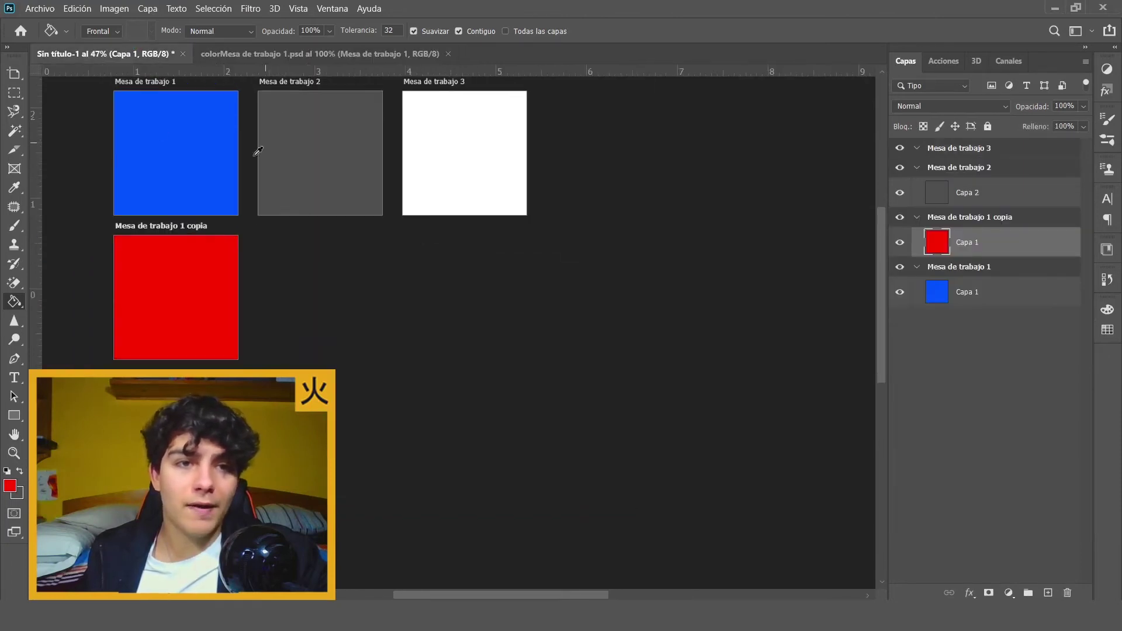
pyautogui.scroll(3, 80, 105)
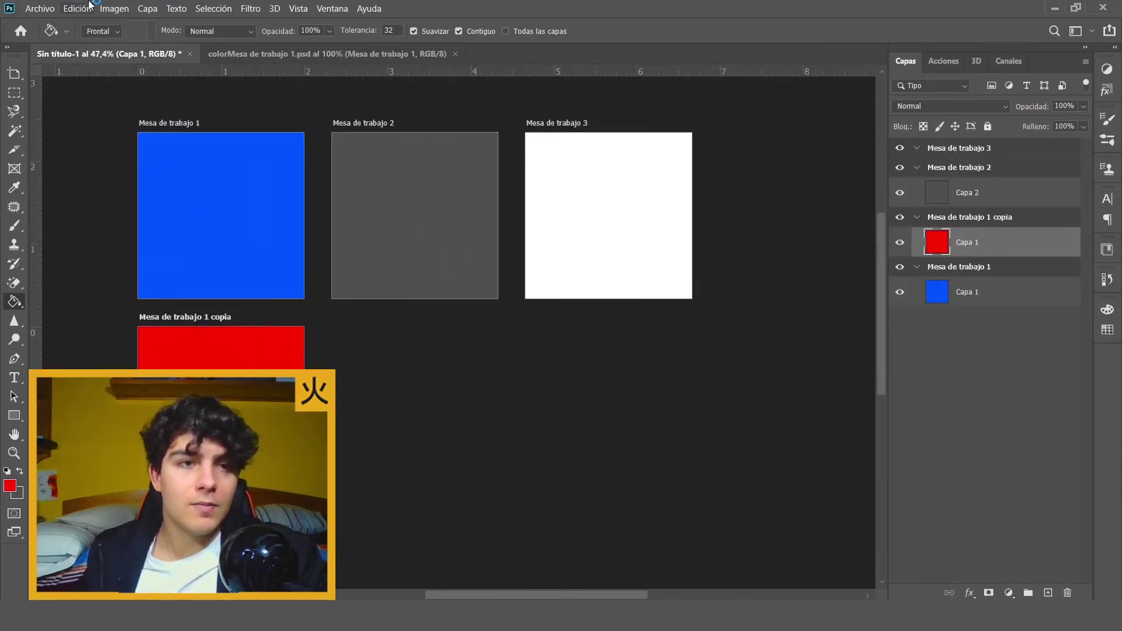
pyautogui.click(50, 5)
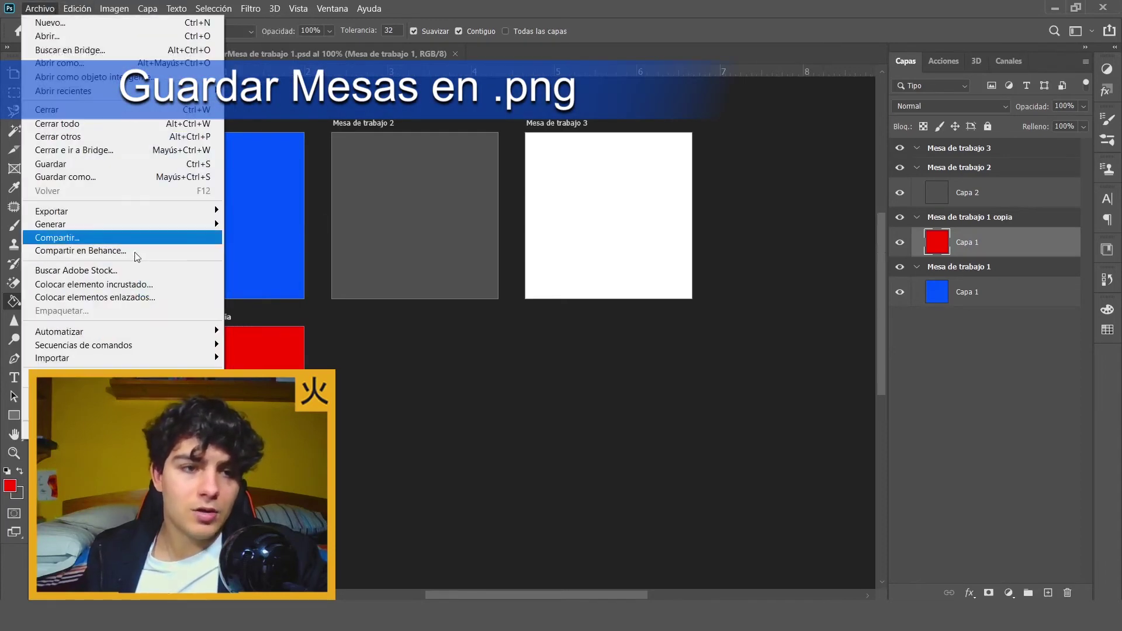
pyautogui.moveTo(123, 210)
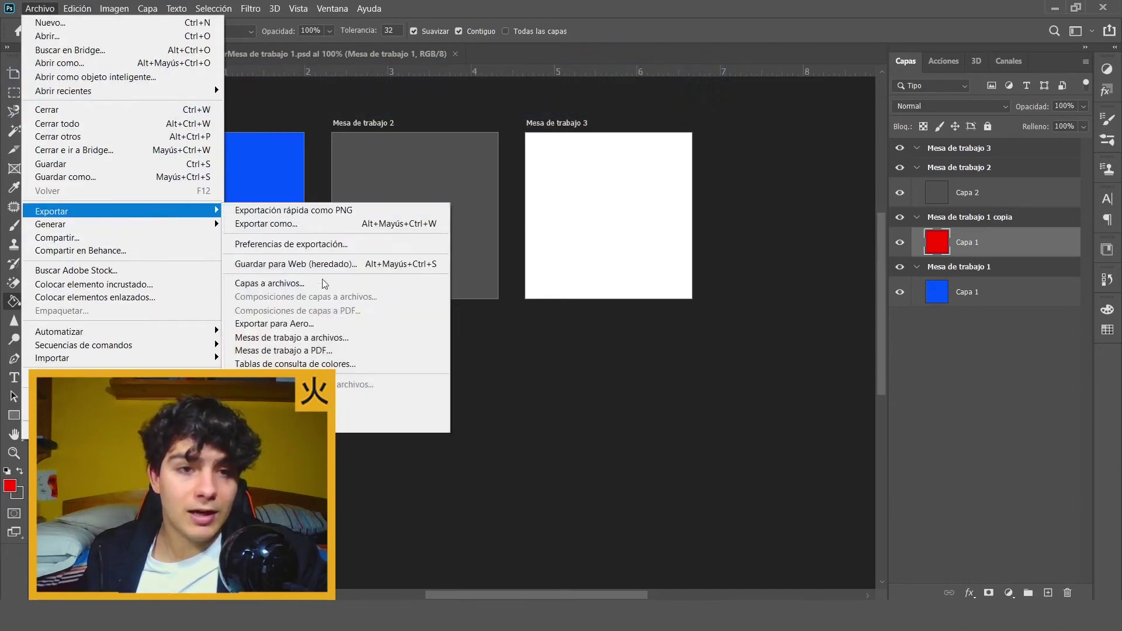
# - In Mesa de trabajo a archivos, set the file type to JPEG and choose the destination folder
pyautogui.click(335, 337)
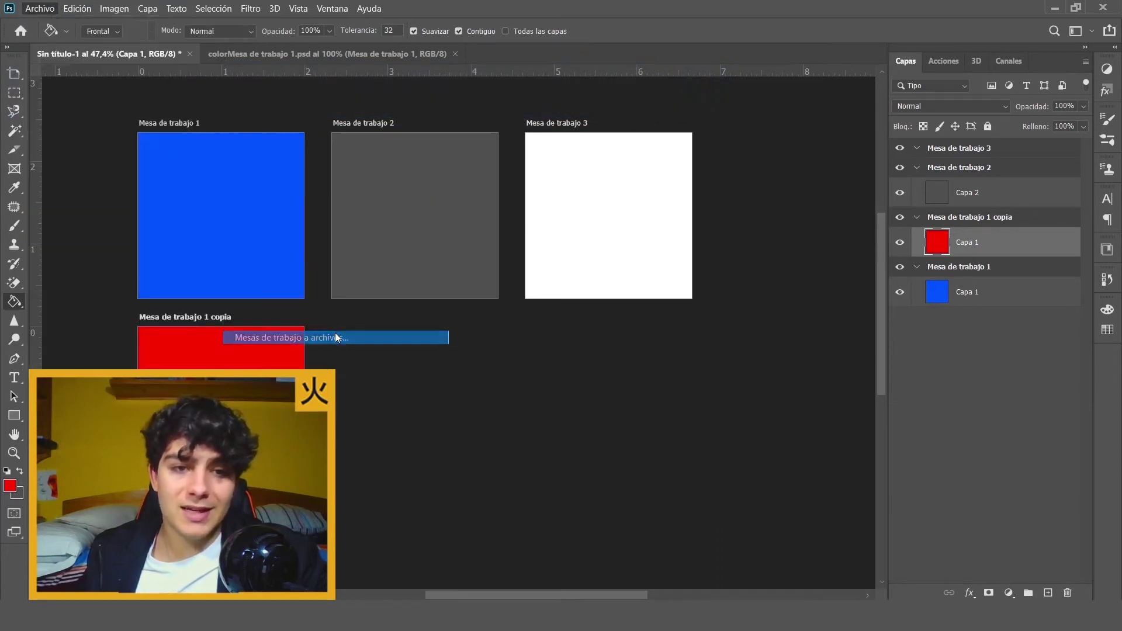
pyautogui.click(522, 265)
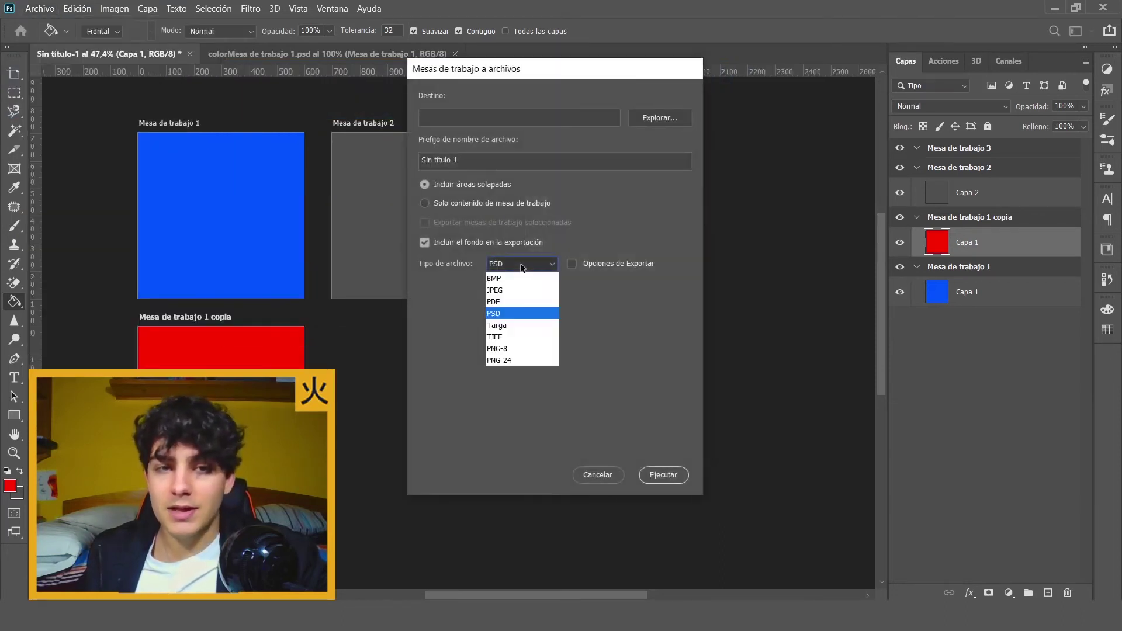
pyautogui.click(506, 289)
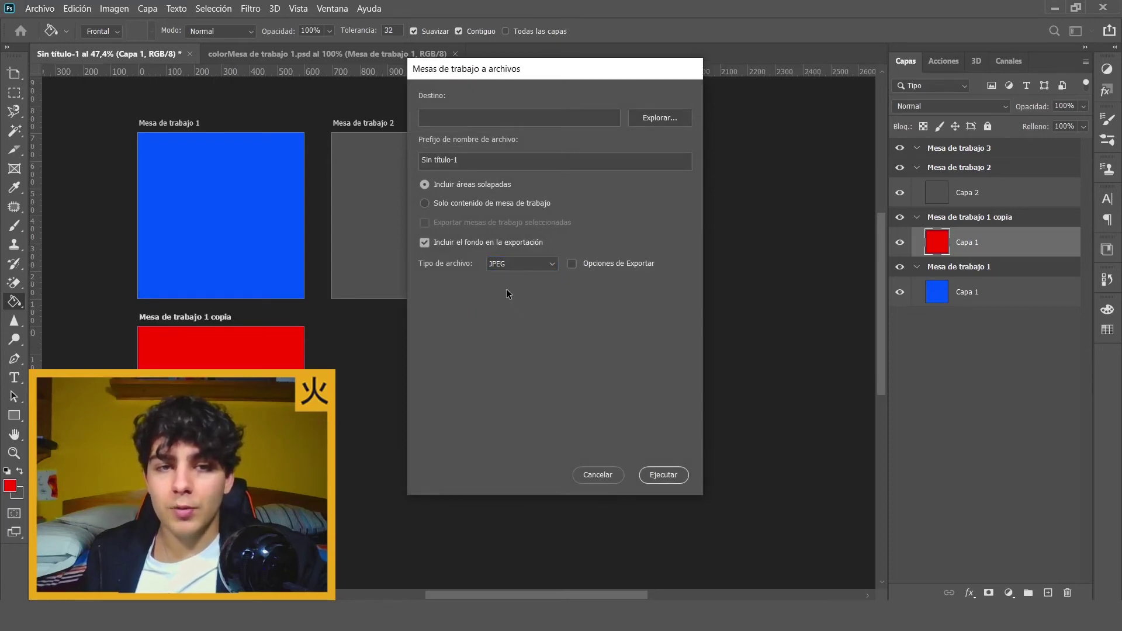
pyautogui.click(648, 118)
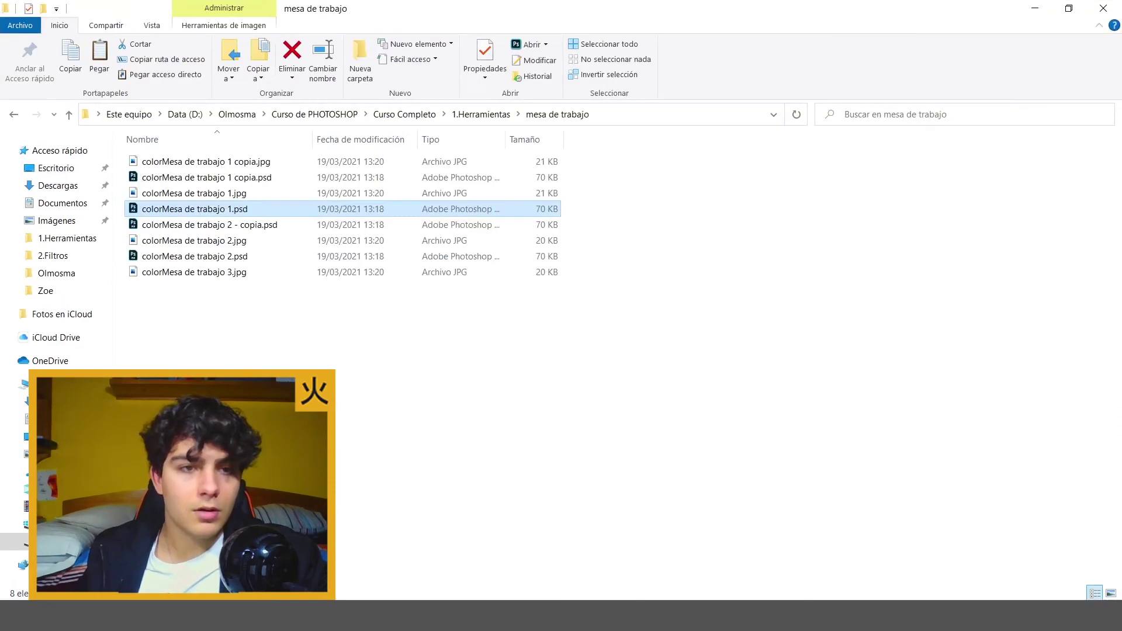
pyautogui.moveTo(277, 409); pyautogui.dragTo(226, 153)
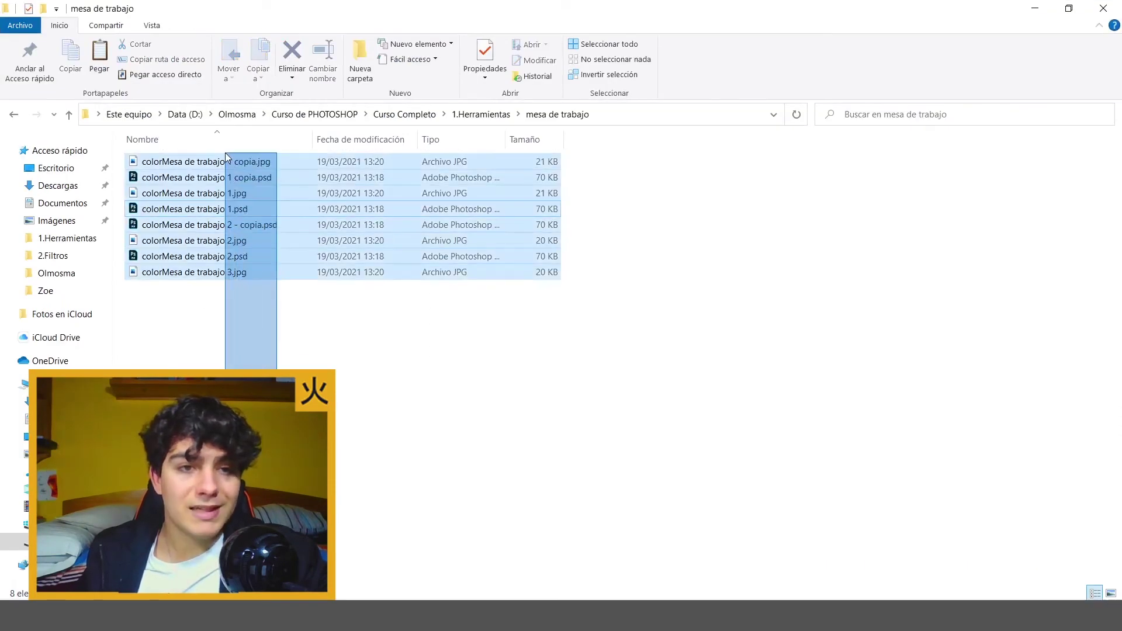
pyautogui.click(298, 160)
pyautogui.doubleClick(299, 160)
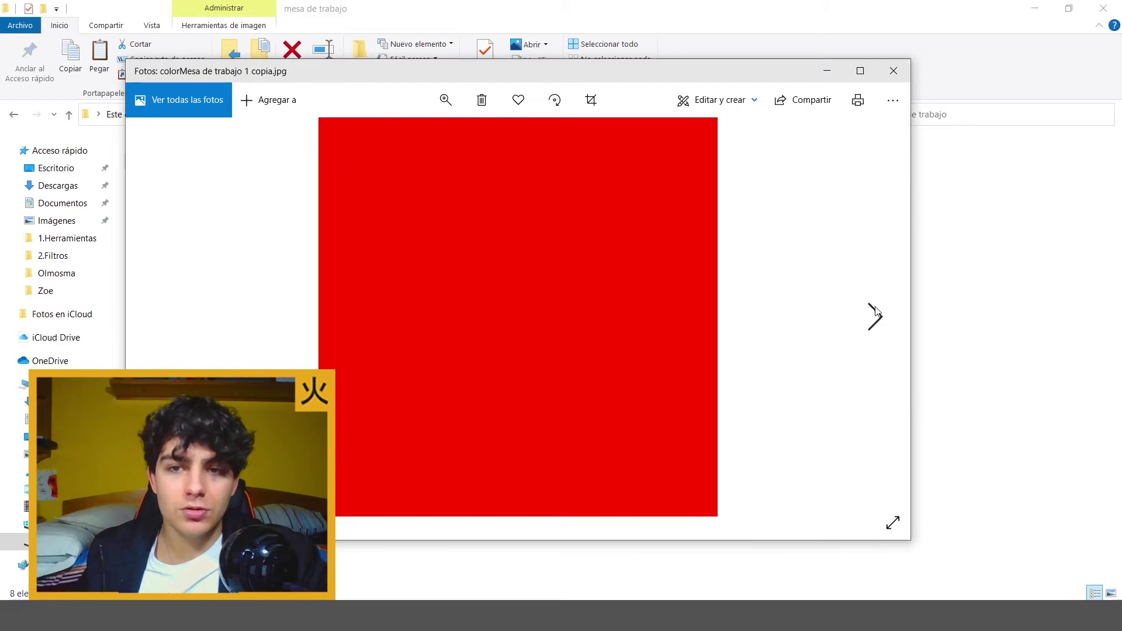
pyautogui.click(882, 312)
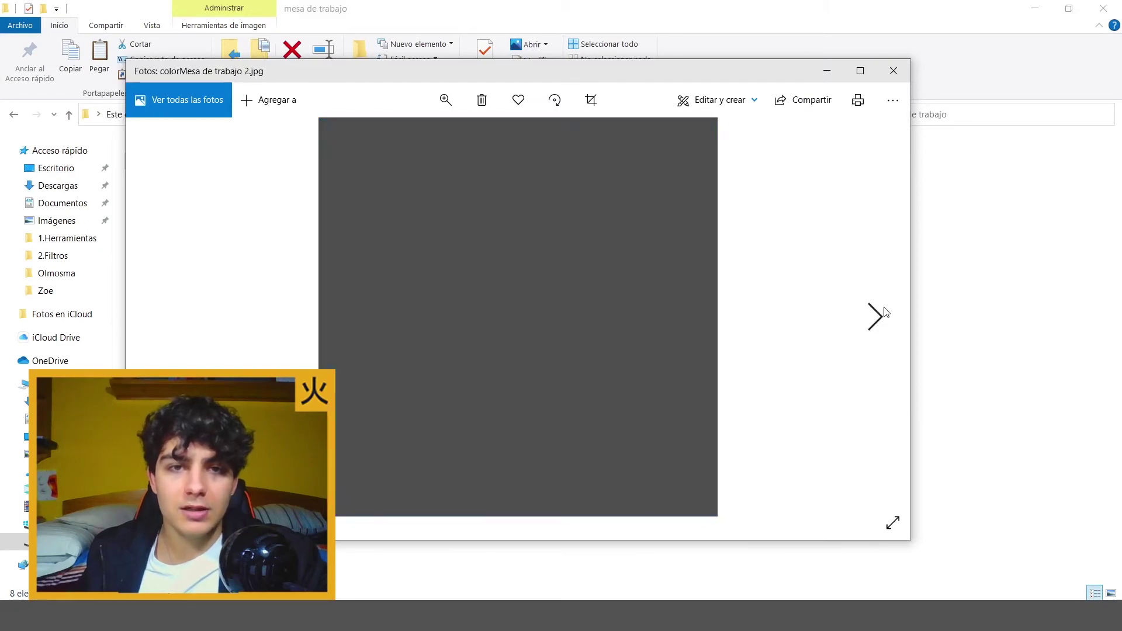
pyautogui.click(884, 313)
pyautogui.click(893, 71)
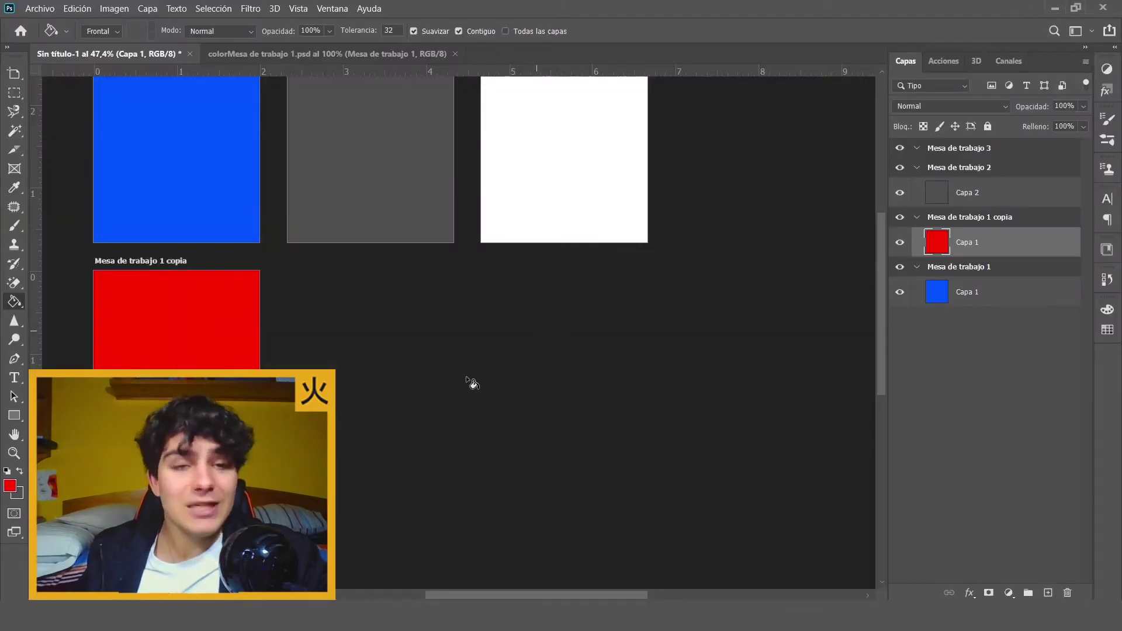
pyautogui.scroll(2, 471, 381)
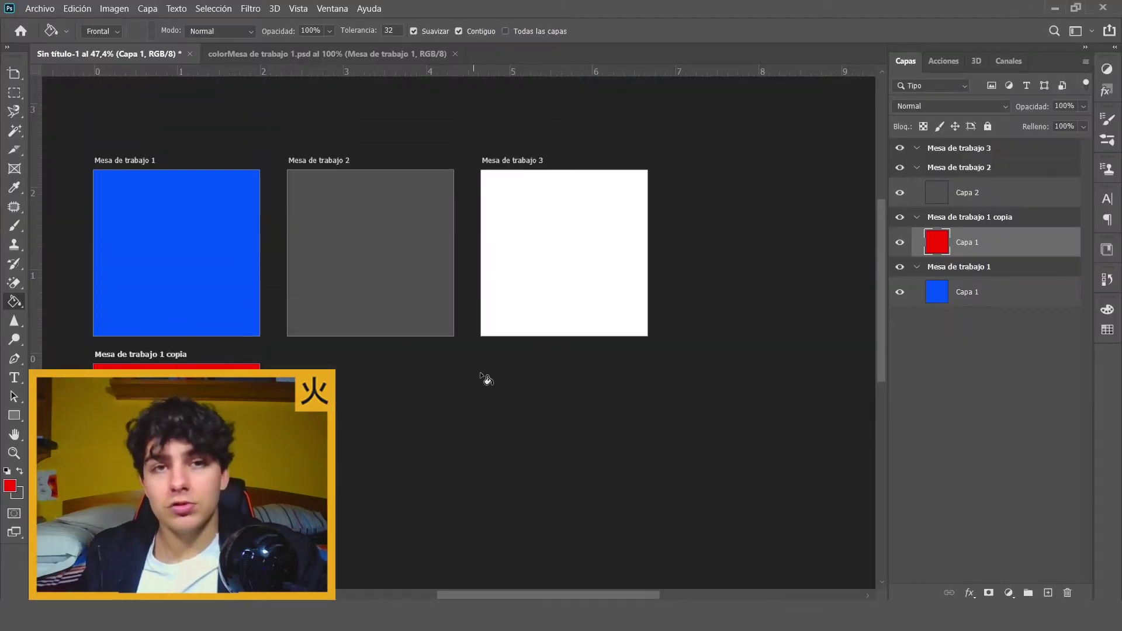
pyautogui.scroll(-3, 462, 334)
pyautogui.scroll(3, 462, 335)
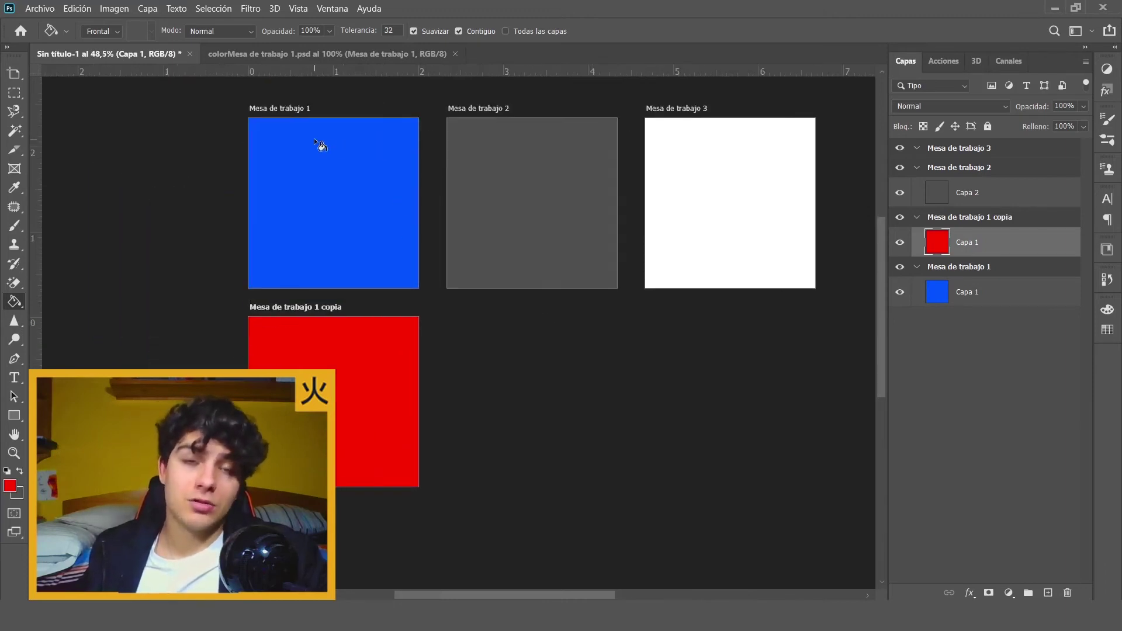
pyautogui.scroll(2, 301, 165)
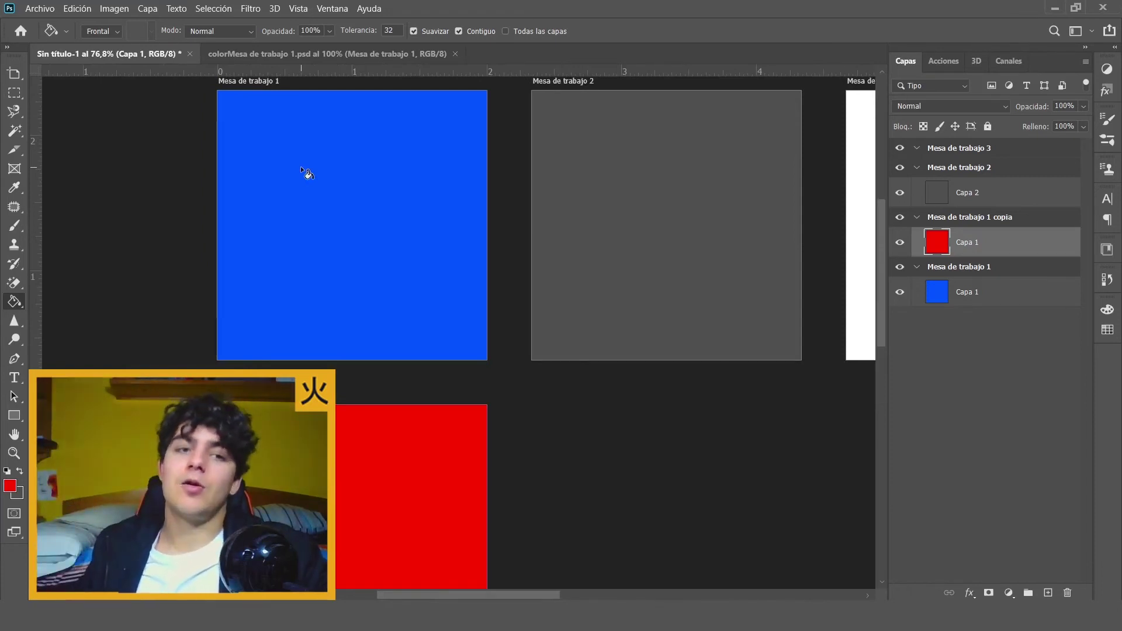
pyautogui.scroll(3, 300, 166)
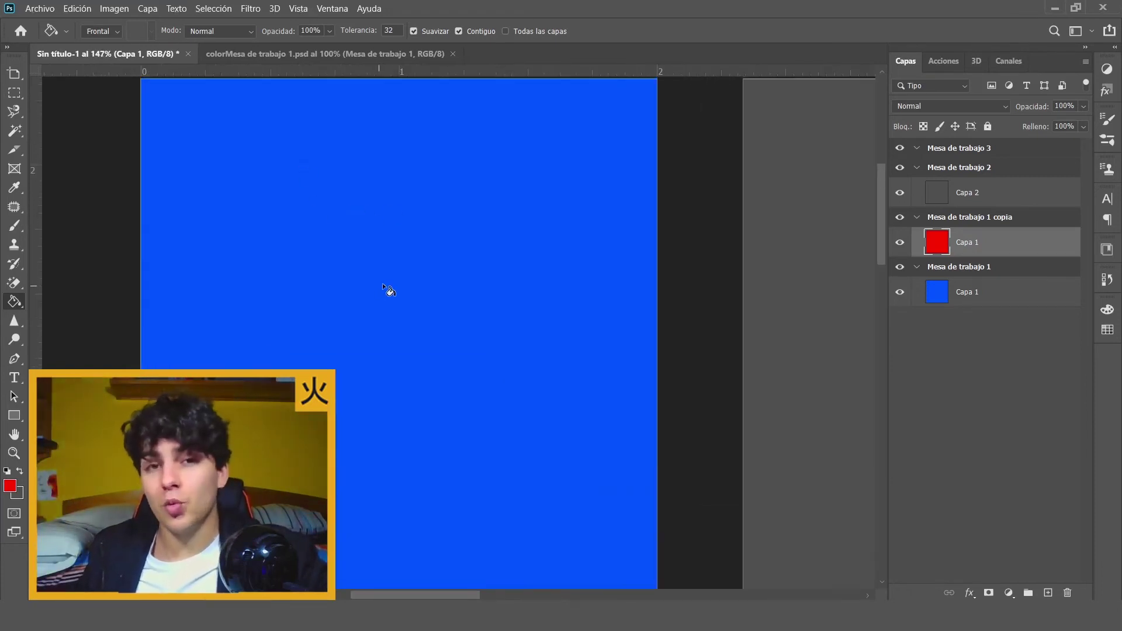
pyautogui.scroll(-3, 410, 251)
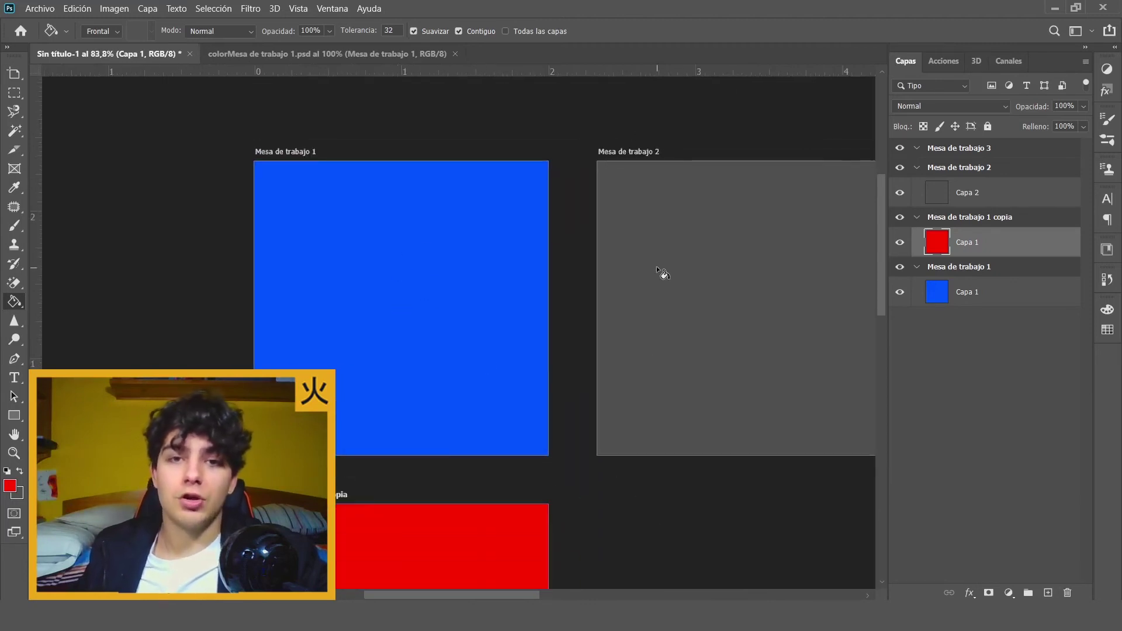
pyautogui.scroll(-1, 710, 363)
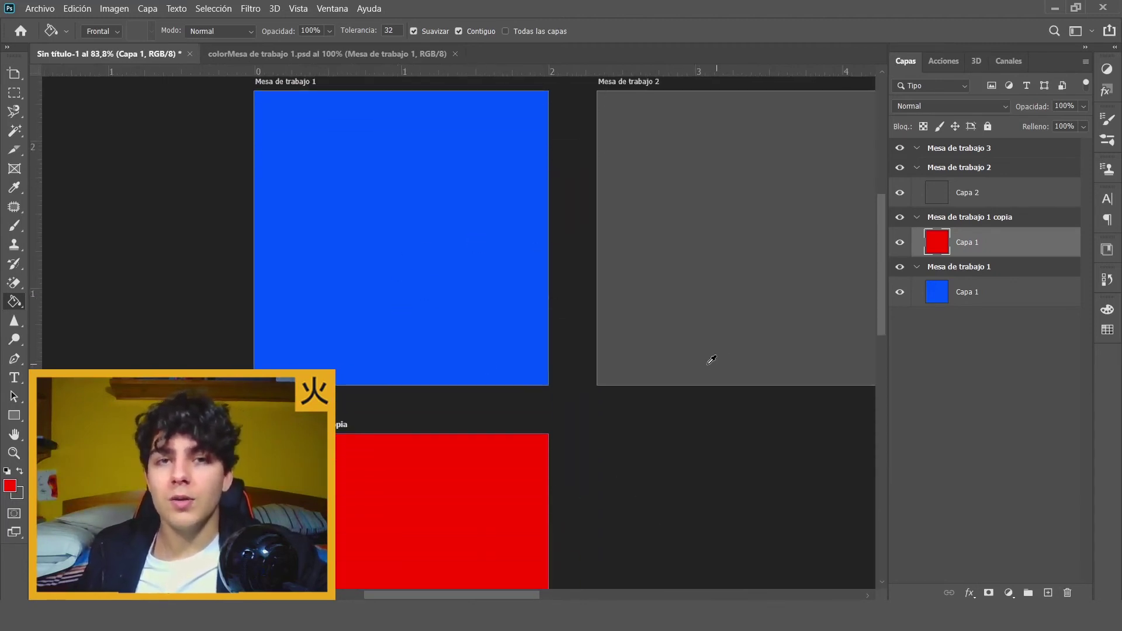
pyautogui.scroll(-3, 681, 395)
pyautogui.scroll(-2, 657, 389)
pyautogui.scroll(-1, 656, 389)
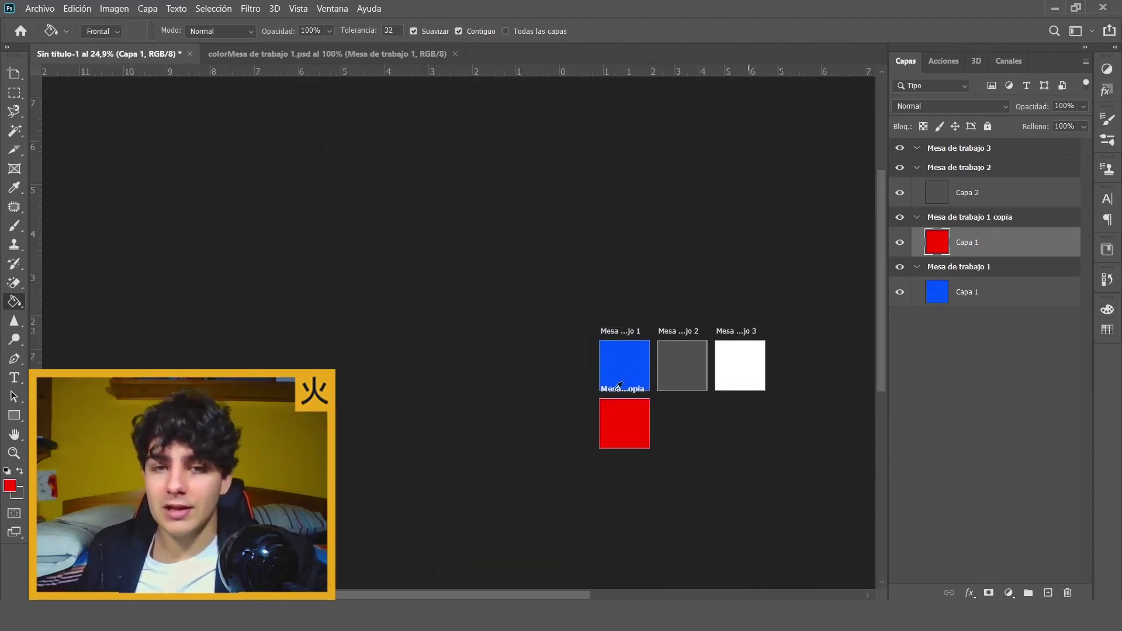
pyautogui.scroll(1, 514, 320)
pyautogui.scroll(2, 567, 318)
pyautogui.scroll(2, 676, 441)
pyautogui.scroll(1, 781, 469)
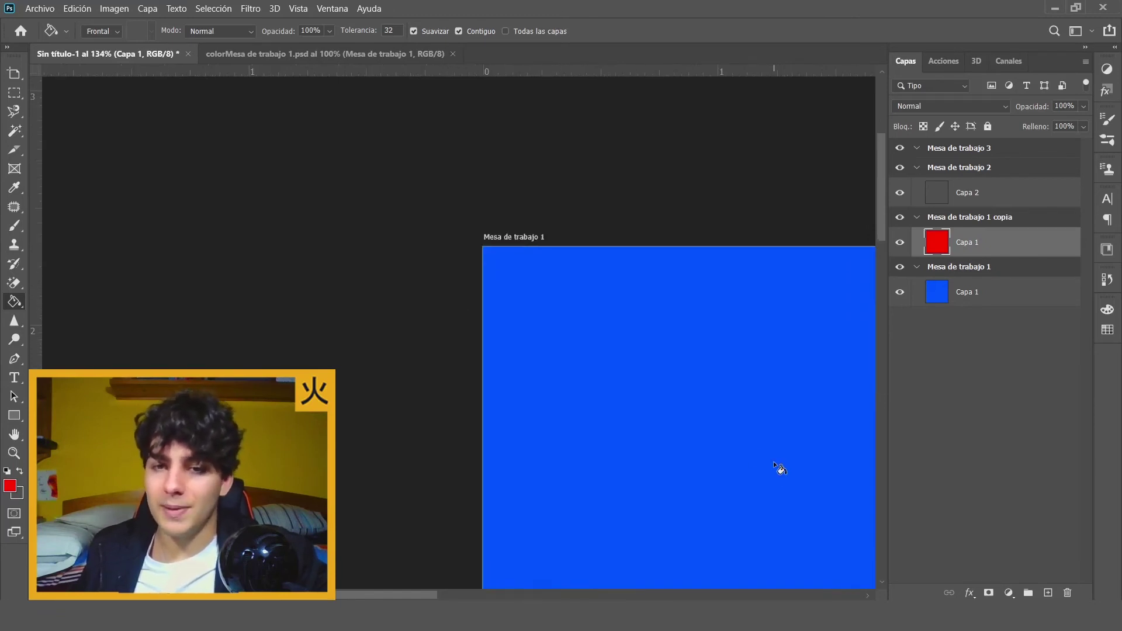
pyautogui.scroll(-2, 777, 461)
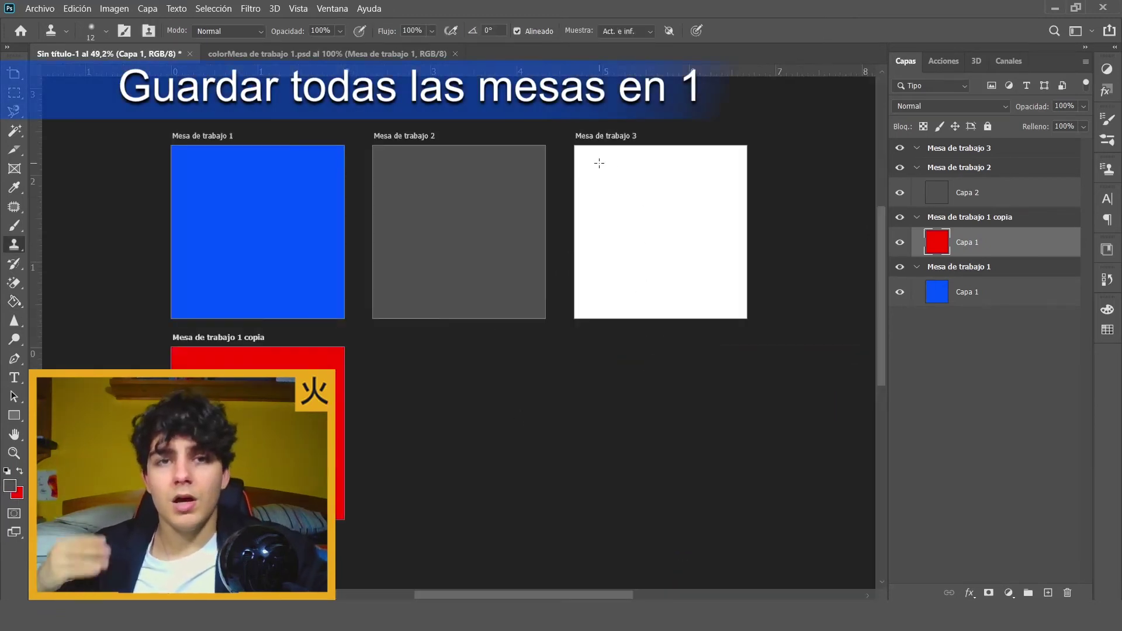
# - Dismiss the clone stamp error and collapse the artboard groups in the Layers panel
pyautogui.click(126, 115)
pyautogui.click(615, 251)
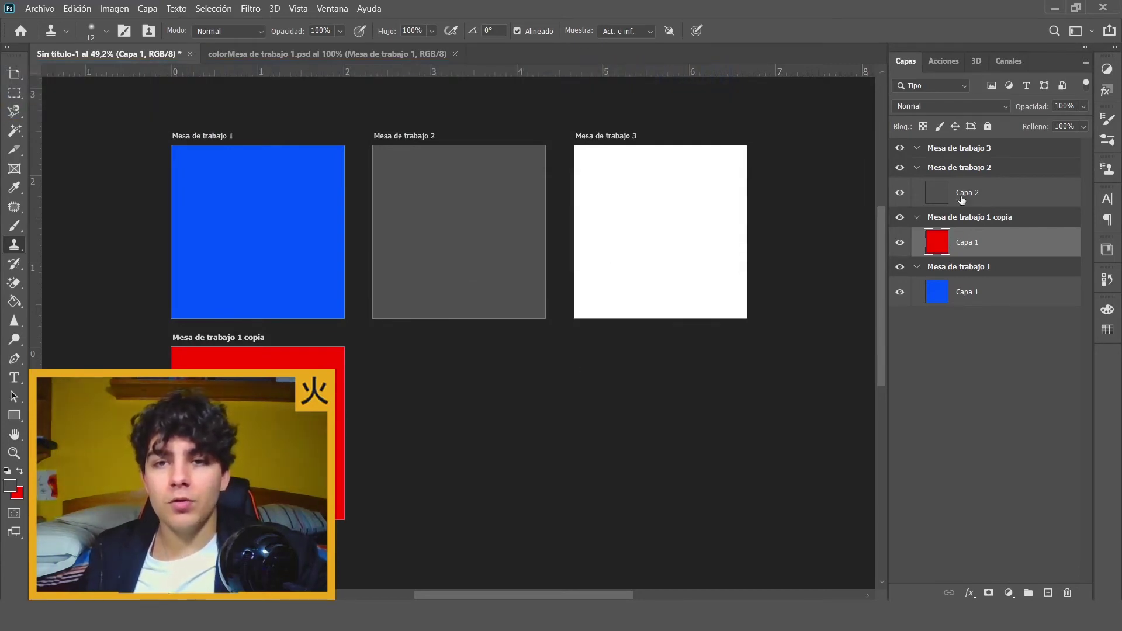
pyautogui.click(920, 170)
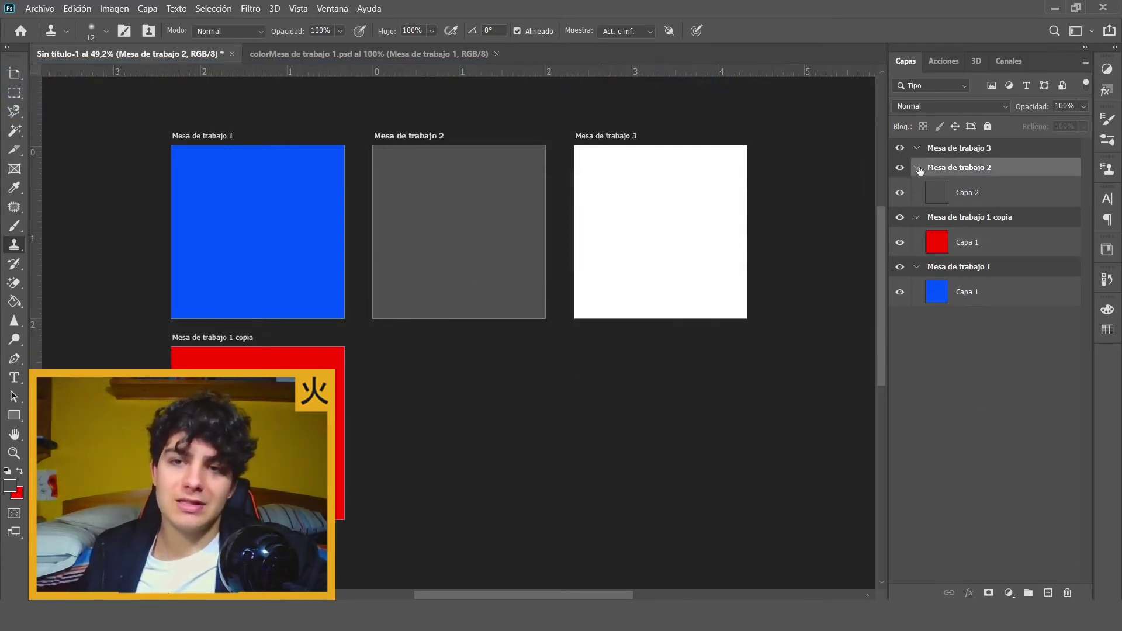
pyautogui.click(917, 168)
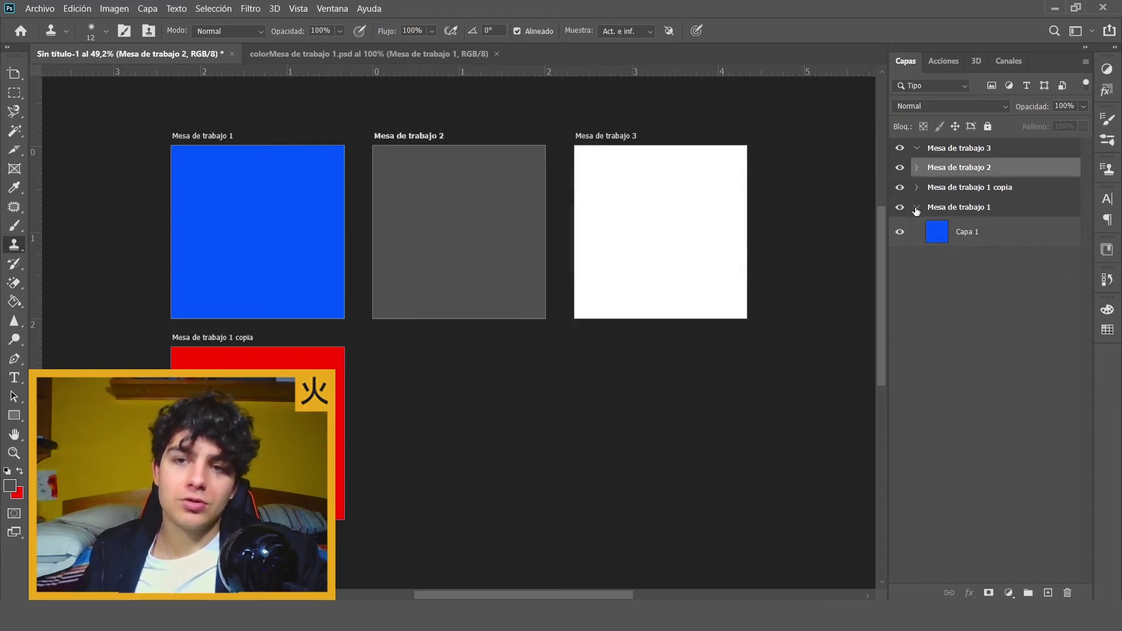
# - Save the document on the computer as Sin título-1.psd in the mesa de trabajo folder
pyautogui.click(32, 6)
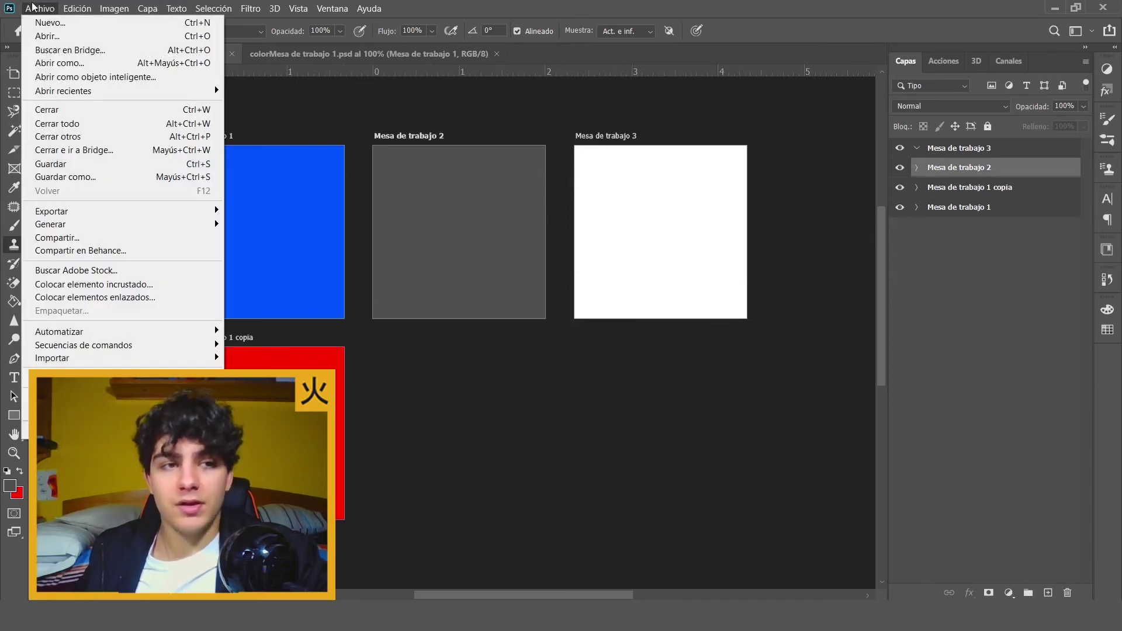
pyautogui.click(82, 176)
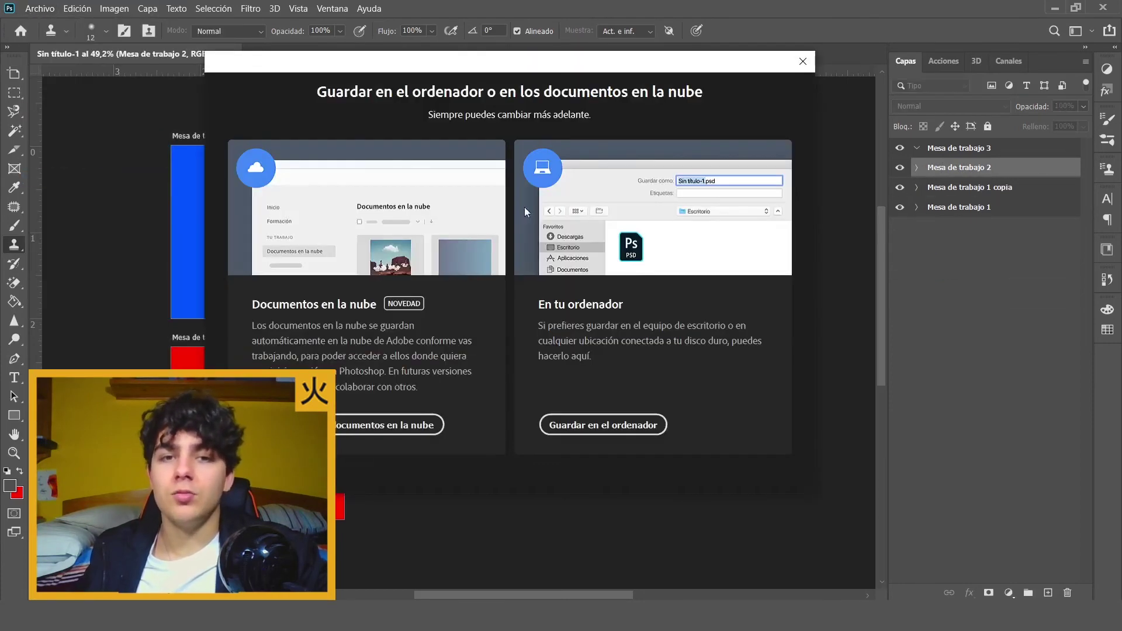
pyautogui.click(614, 425)
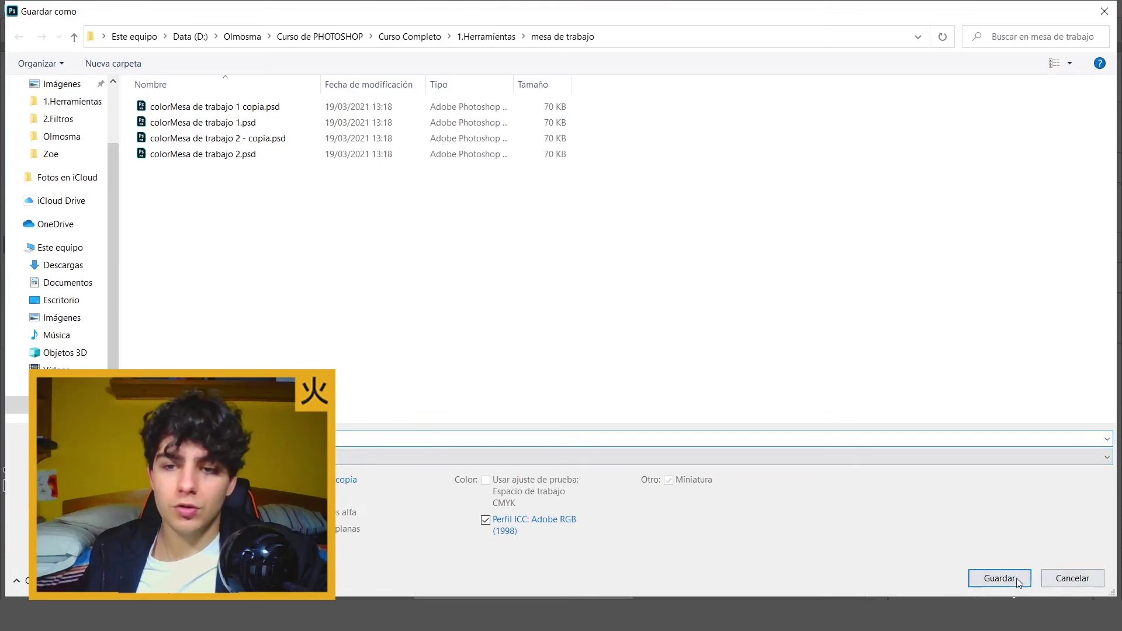
pyautogui.click(1017, 578)
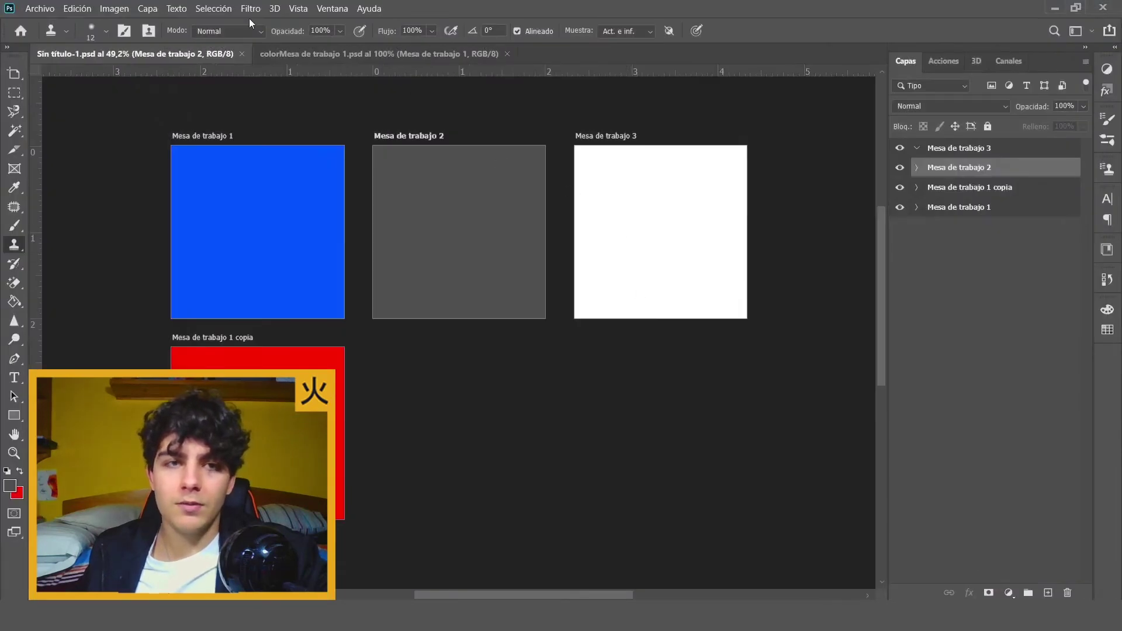
# - Close both open documents and reopen Sin título-1.psd from Abrir recientes
pyautogui.click(243, 54)
pyautogui.click(283, 53)
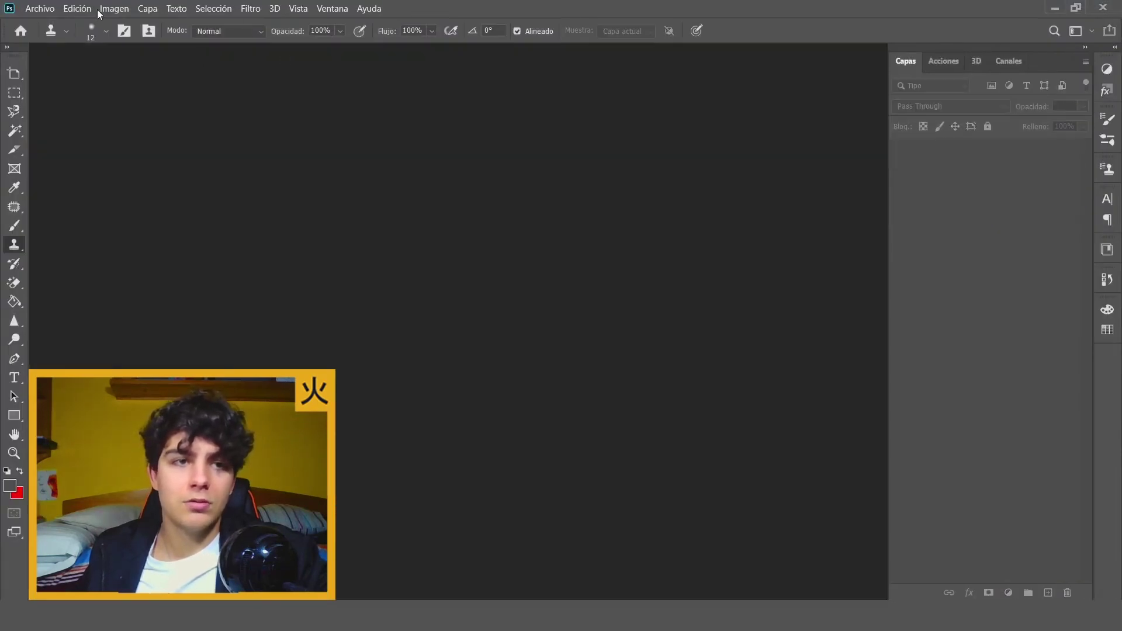
pyautogui.click(36, 8)
pyautogui.moveTo(63, 90)
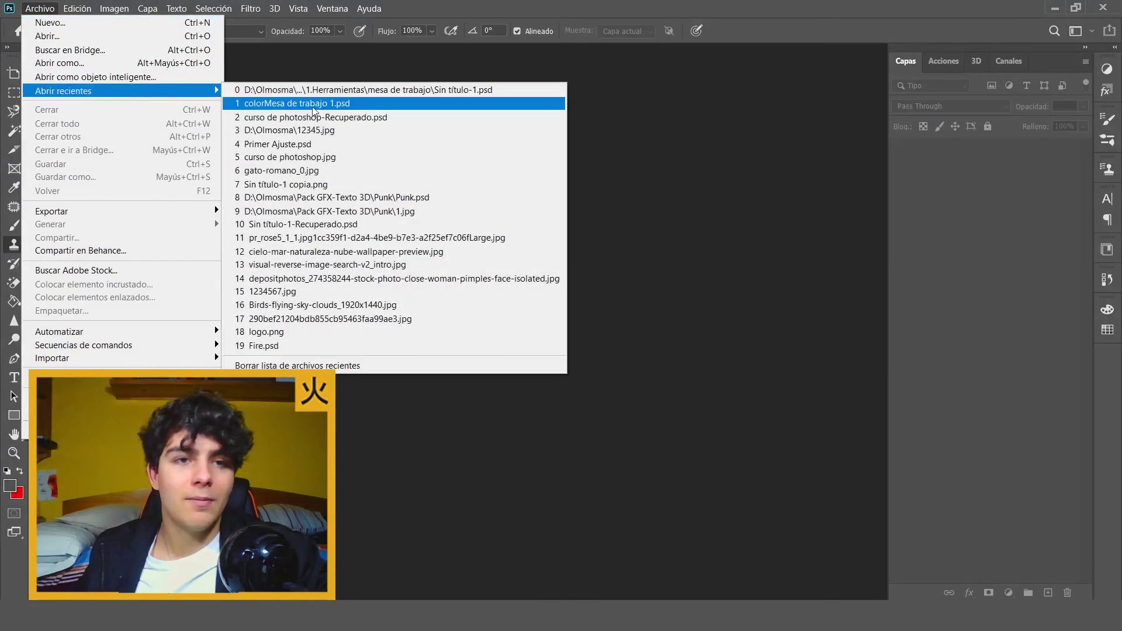
pyautogui.click(347, 92)
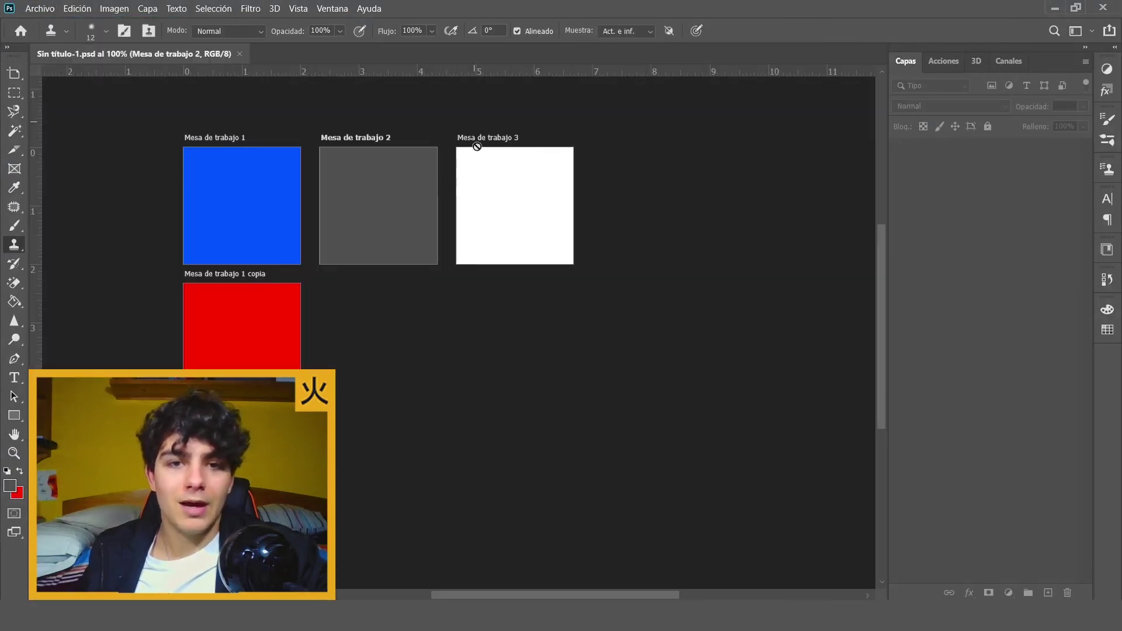